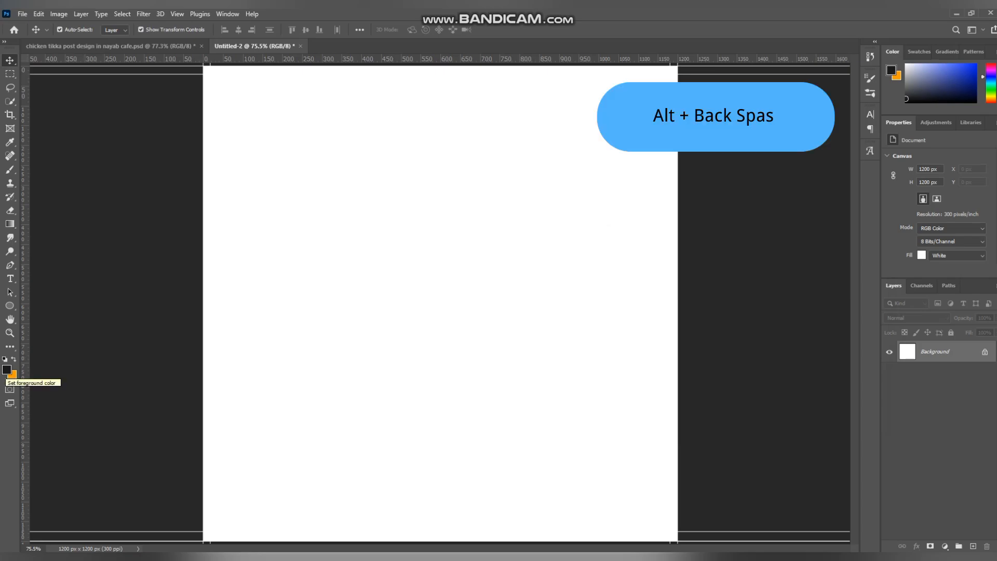
Step: Fill the Background layer with the near-black foreground color and swap the colors so orange becomes the foreground
{"action": "key", "text": "alt+BackSpace"}
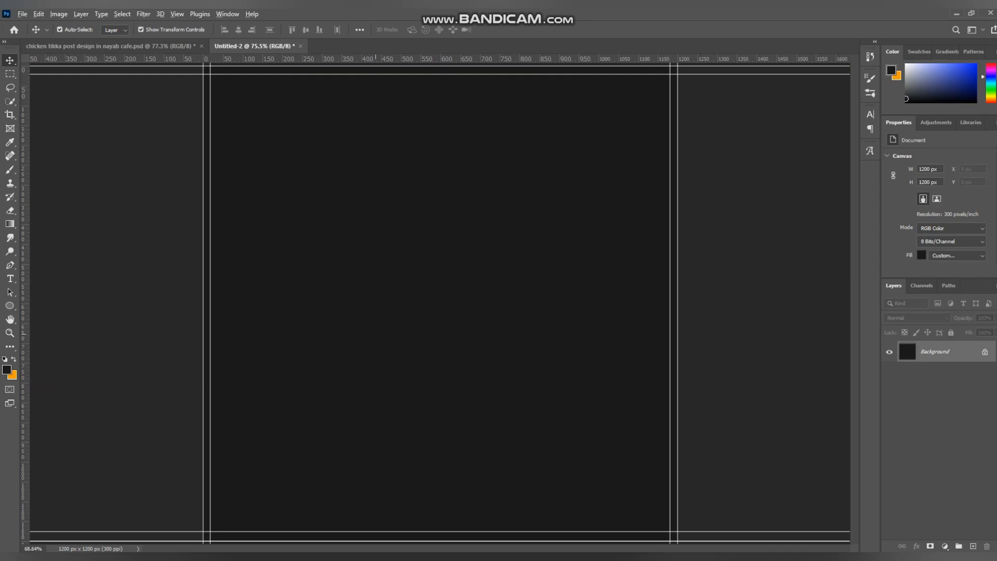
{"action": "scroll", "coordinate": [438, 297], "scroll_direction": "down", "scroll_amount": 2}
{"action": "key", "text": "p"}
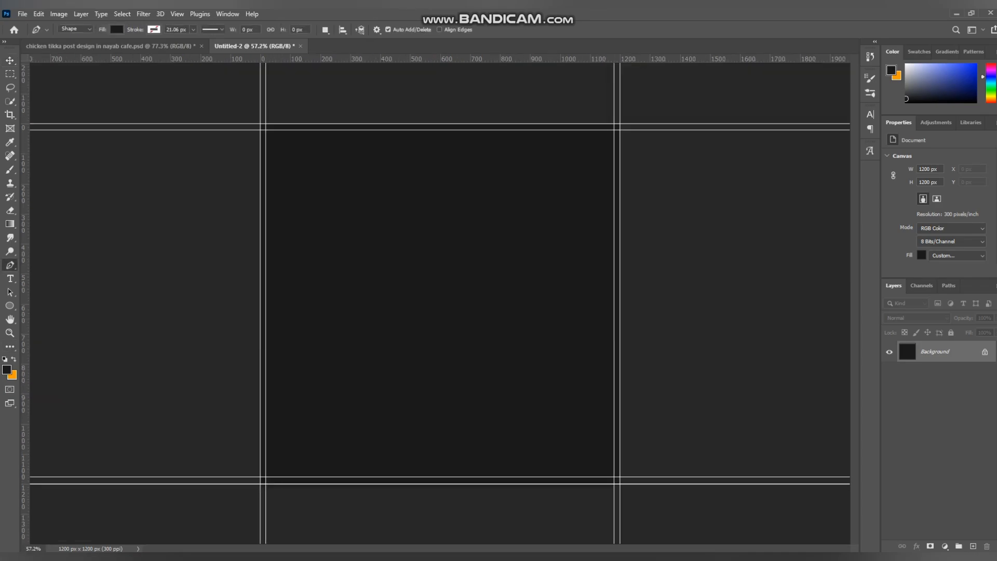
{"action": "key", "text": "x"}
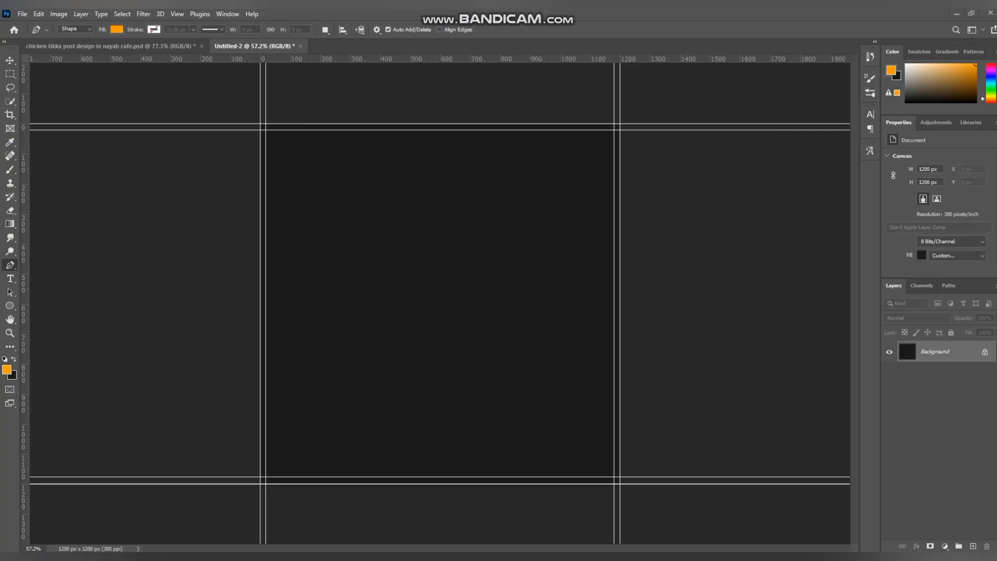
{"action": "key", "text": "ctrl+Tab"}
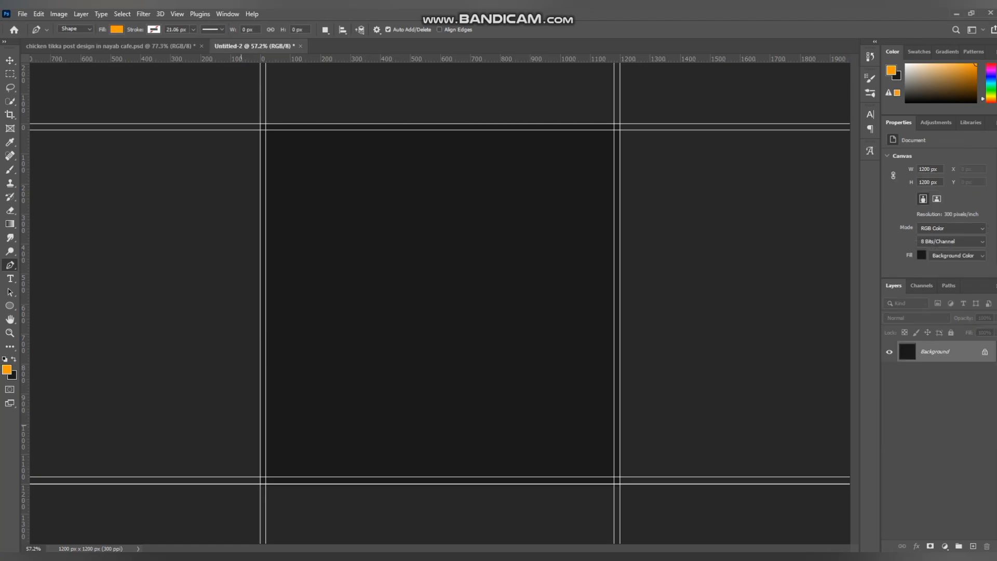
Step: Draw a closed orange wave shape with the Pen tool, covering the lower canvas and rising toward the right edge
{"action": "left_click", "coordinate": [240, 424]}
{"action": "left_click_drag", "start_coordinate": [350, 341], "coordinate": [382, 283]}
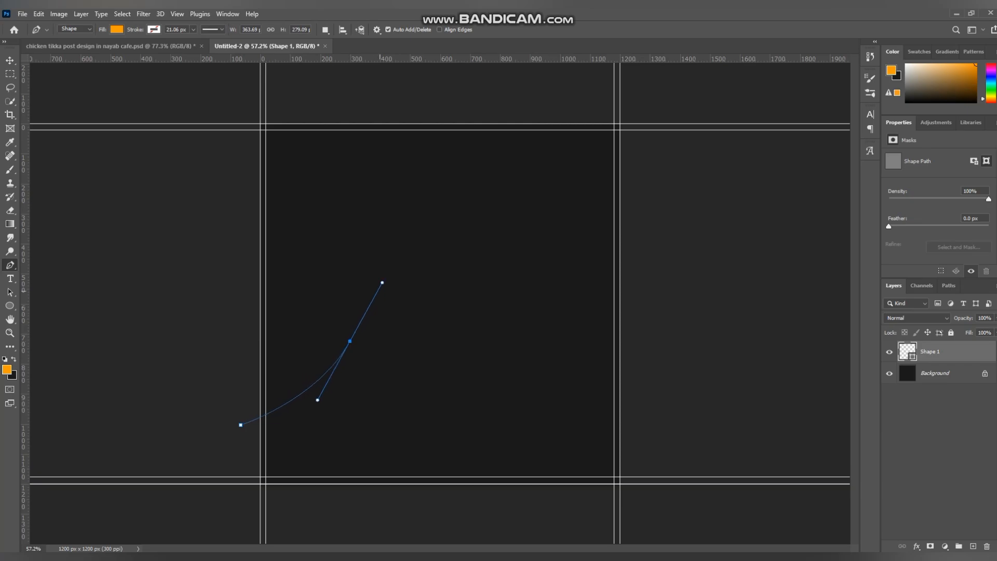
{"action": "left_click_drag", "start_coordinate": [467, 295], "coordinate": [494, 276]}
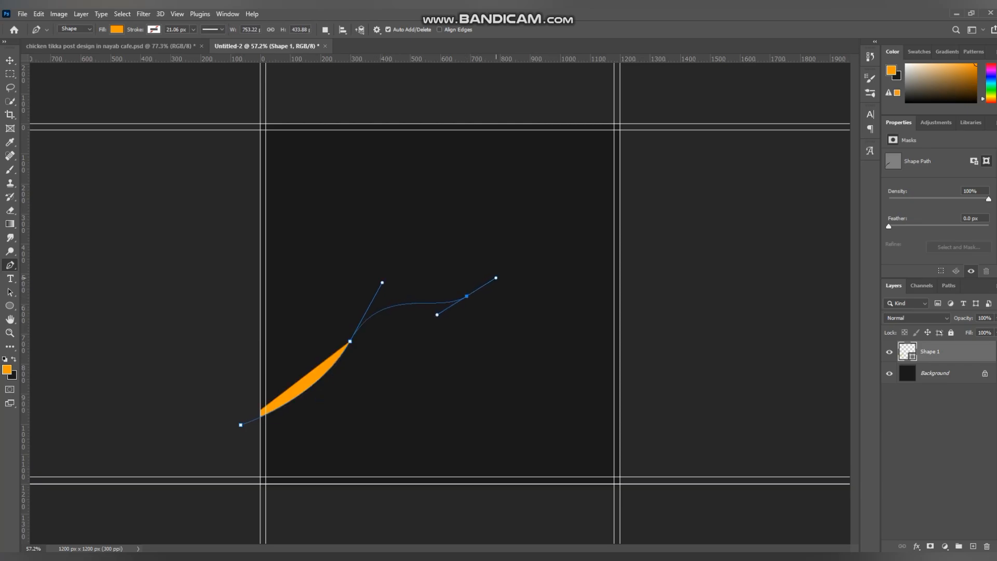
{"action": "key", "text": "ctrl+z"}
{"action": "left_click", "coordinate": [350, 341], "text": "alt"}
{"action": "left_click_drag", "start_coordinate": [417, 330], "coordinate": [469, 348]}
{"action": "left_click_drag", "start_coordinate": [535, 278], "coordinate": [562, 268]}
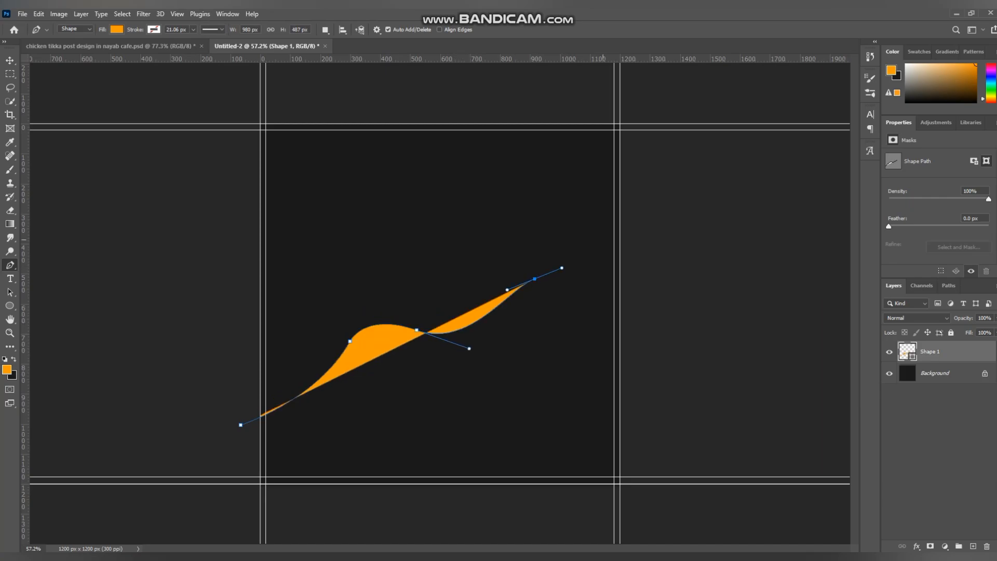
{"action": "left_click_drag", "start_coordinate": [634, 232], "coordinate": [650, 242]}
{"action": "left_click", "coordinate": [646, 509]}
{"action": "left_click_drag", "start_coordinate": [453, 520], "coordinate": [440, 518]}
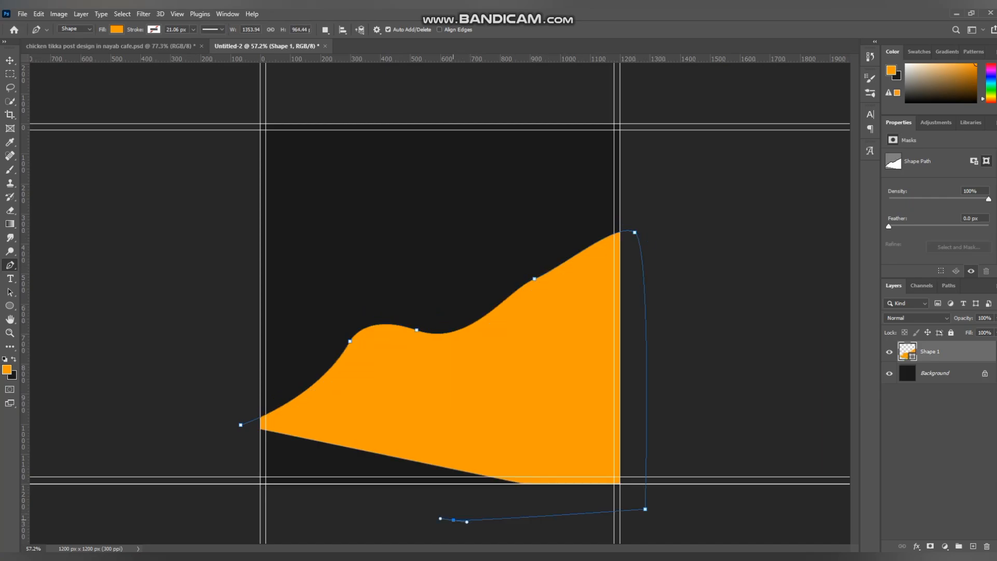
{"action": "left_click", "coordinate": [213, 509]}
{"action": "left_click", "coordinate": [240, 424]}
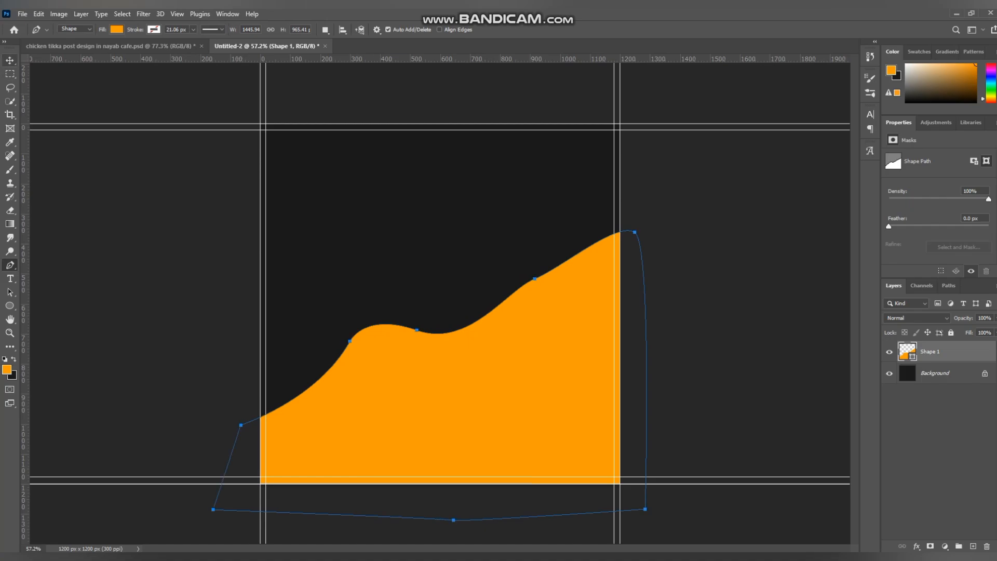
Step: Give the orange wave shape a white stroke
{"action": "left_click", "coordinate": [10, 60]}
{"action": "left_click", "coordinate": [161, 249]}
{"action": "left_click", "coordinate": [409, 424]}
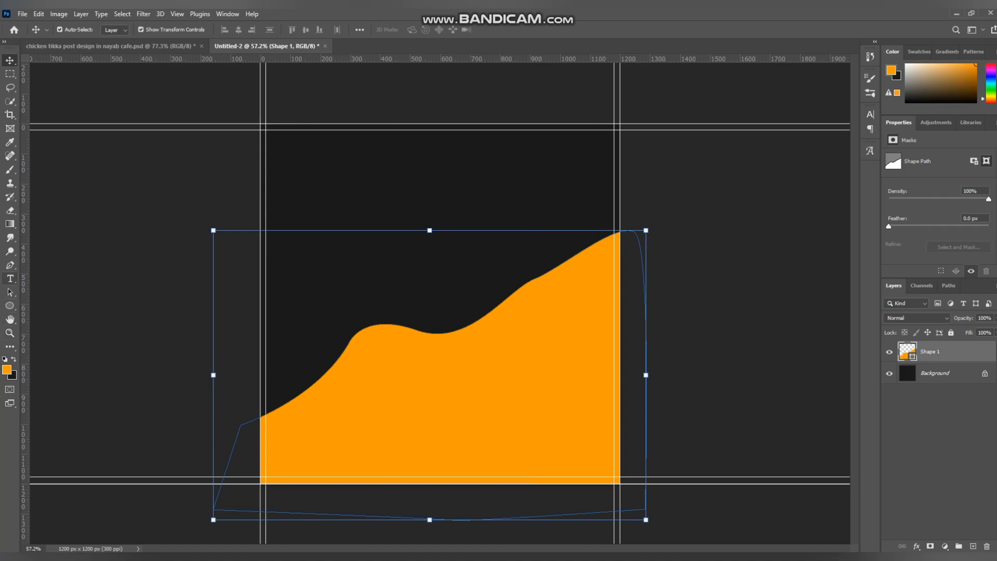
{"action": "left_click", "coordinate": [9, 265]}
{"action": "left_click", "coordinate": [116, 29]}
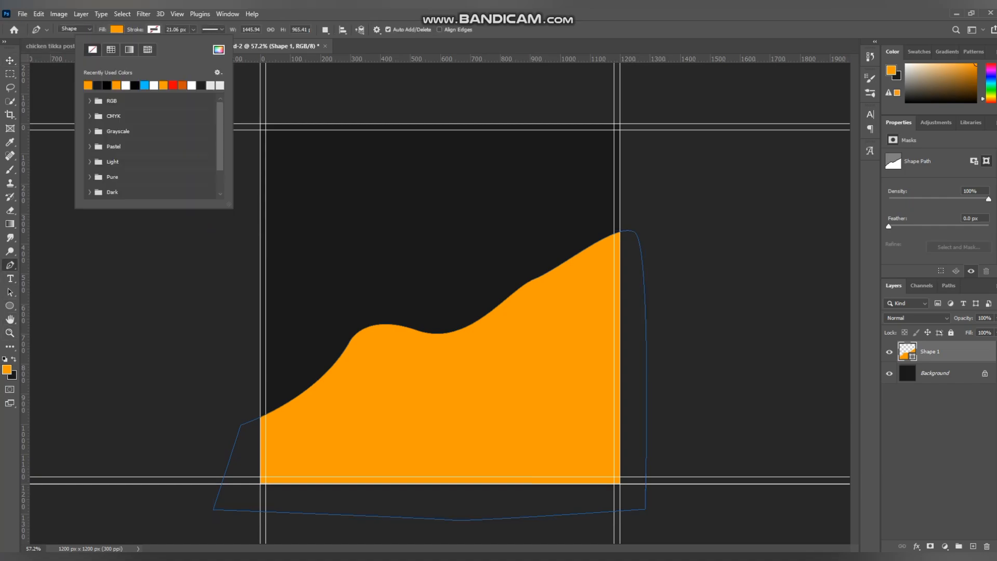
{"action": "left_click", "coordinate": [154, 85]}
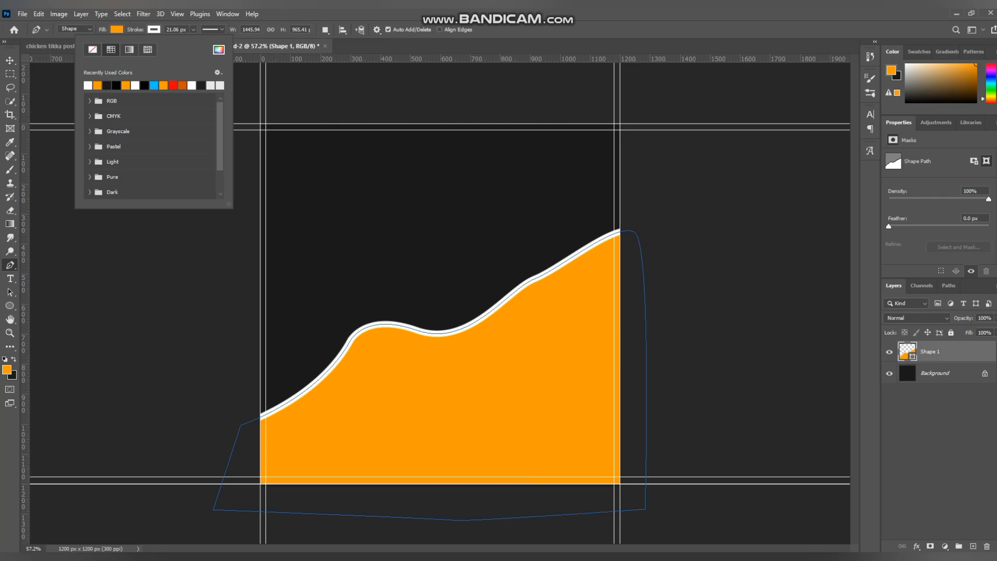
{"action": "key", "text": "Return"}
Step: Add a Linear Burn drop shadow to the wave shape layer with about 4% opacity and a slightly smaller size
{"action": "double_click", "coordinate": [963, 352]}
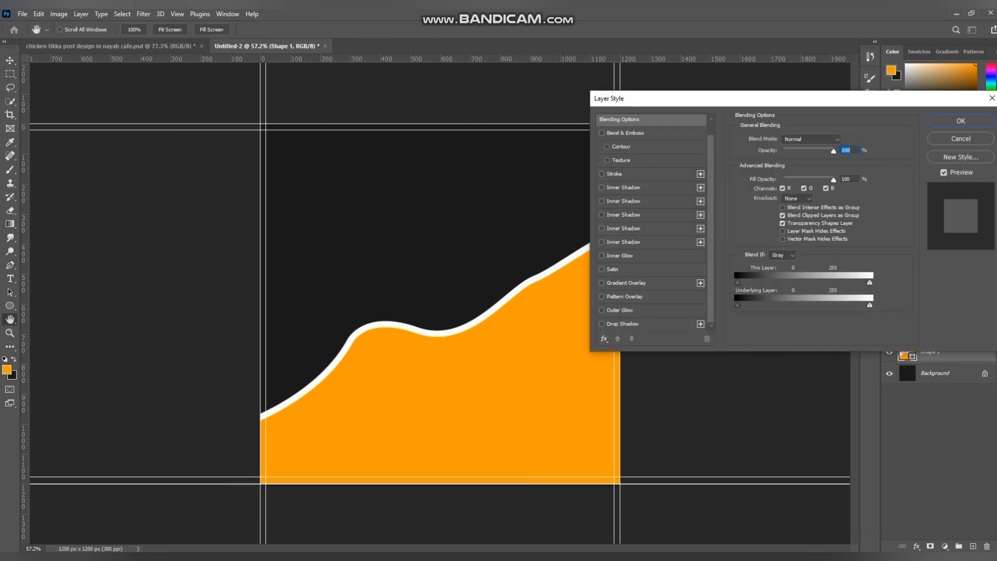
{"action": "left_click", "coordinate": [622, 324]}
{"action": "mouse_move", "coordinate": [777, 165]}
{"action": "left_mouse_down"}
{"action": "mouse_move", "coordinate": [787, 174]}
{"action": "mouse_move", "coordinate": [776, 154]}
{"action": "left_mouse_up"}
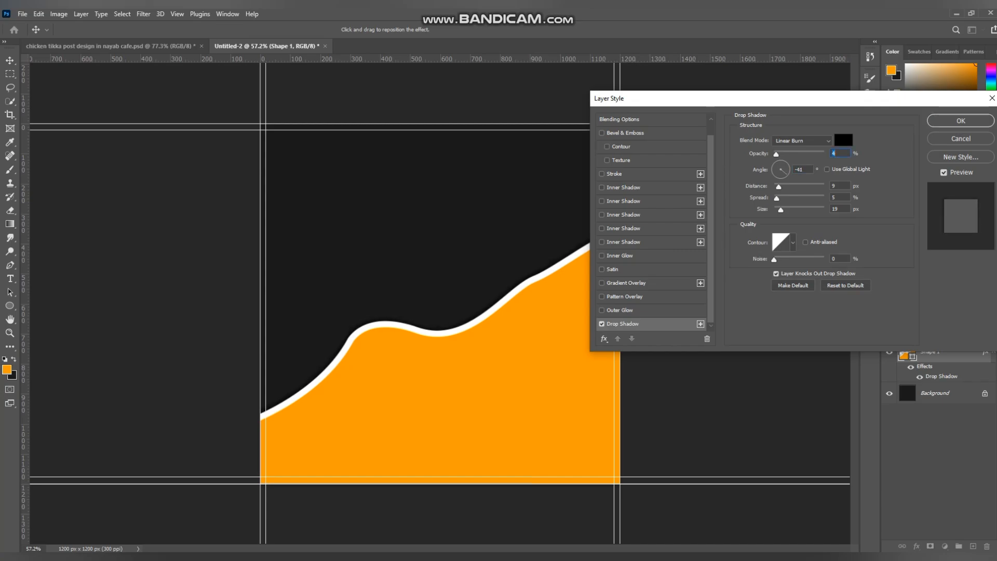
{"action": "left_click_drag", "start_coordinate": [780, 209], "coordinate": [779, 209]}
{"action": "left_click", "coordinate": [832, 153]}
{"action": "left_click", "coordinate": [961, 121]}
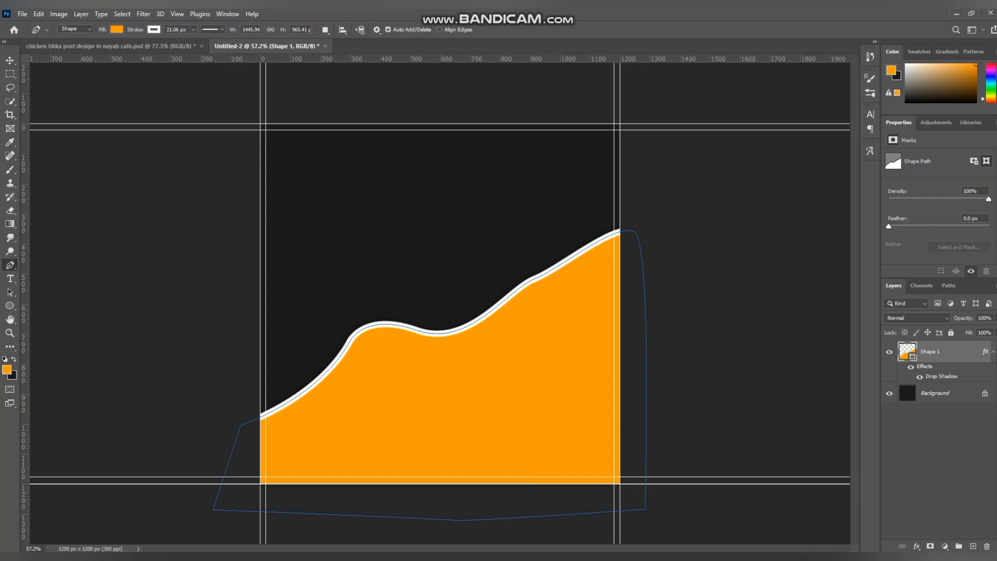
Step: Lock all attributes of the wave shape layer
{"action": "left_click", "coordinate": [946, 352]}
{"action": "left_click", "coordinate": [951, 333]}
{"action": "key", "text": "ctrl+0"}
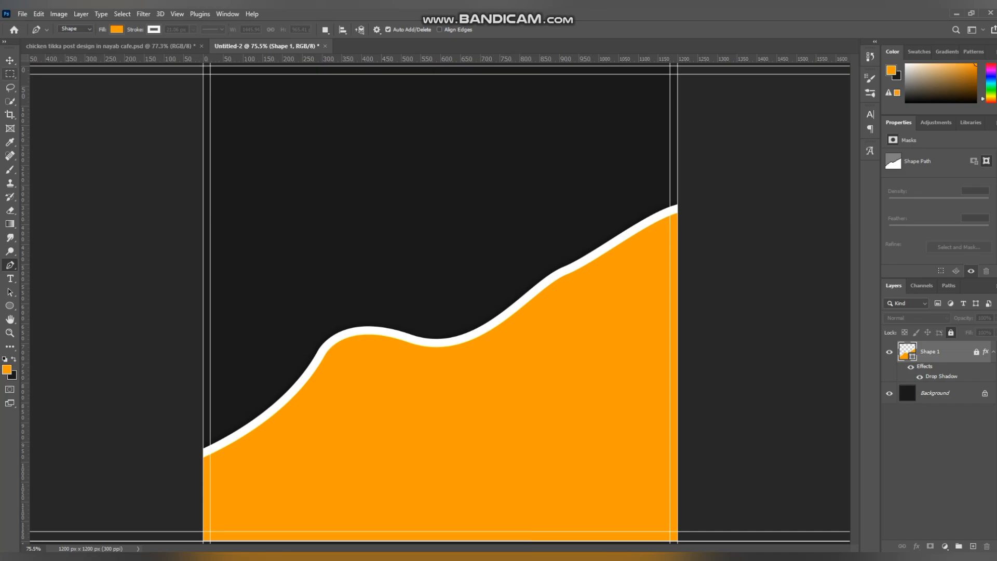
{"action": "left_click", "coordinate": [10, 61]}
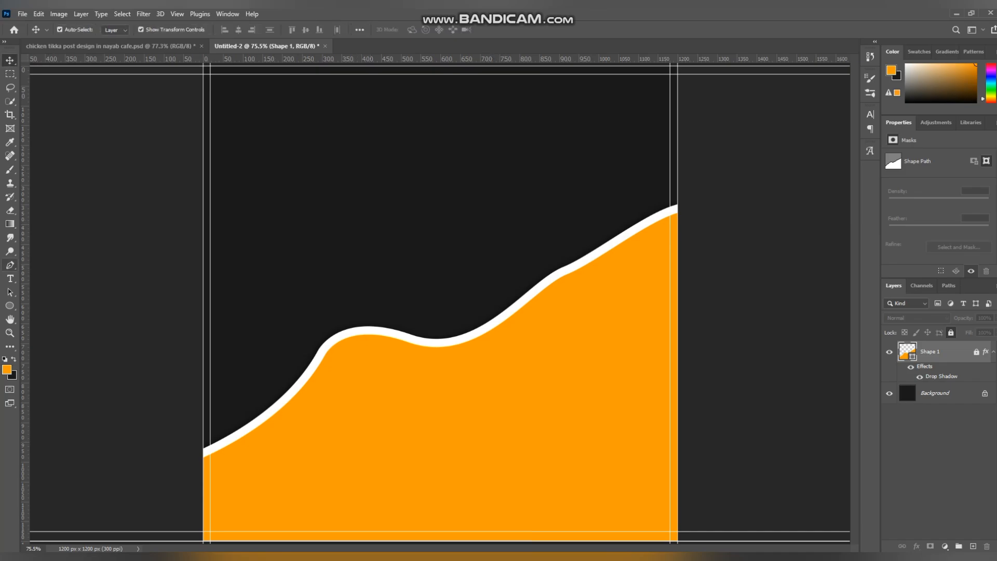
Step: Add the text CHICKEN in the Anton font on the dark area above the wave
{"action": "left_click", "coordinate": [10, 278]}
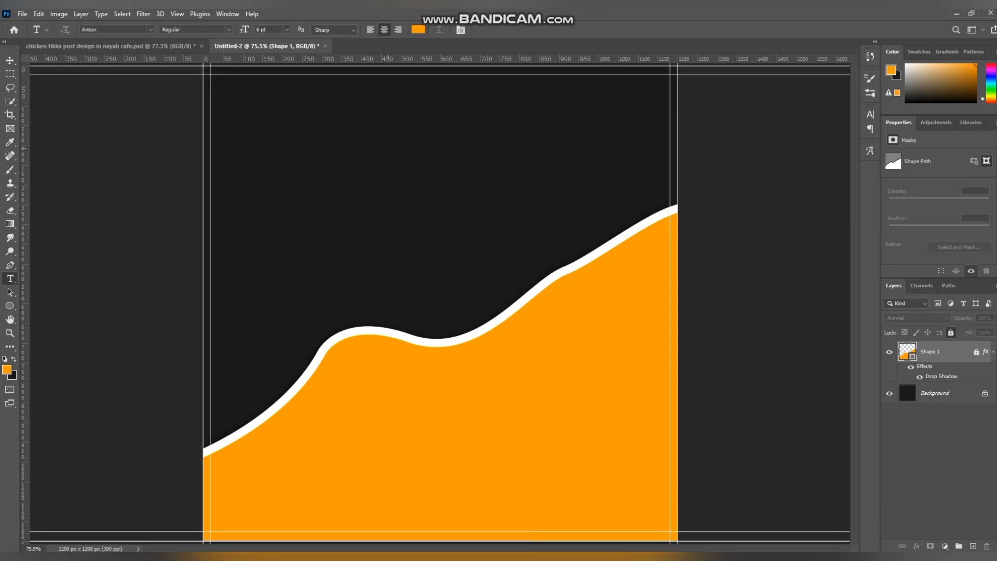
{"action": "left_click", "coordinate": [399, 137]}
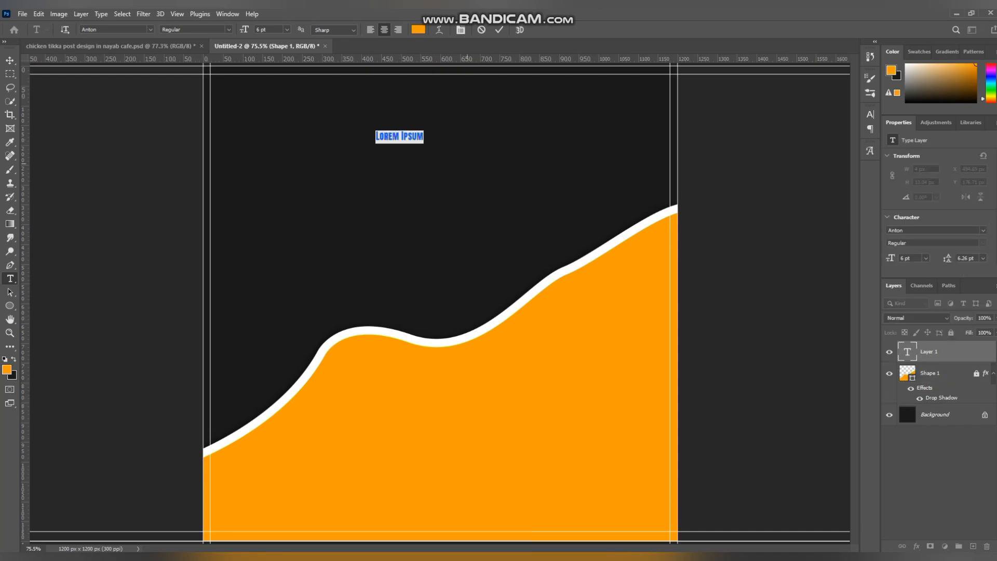
{"action": "key", "text": "BackSpace"}
{"action": "type", "text": "CHICKEN"}
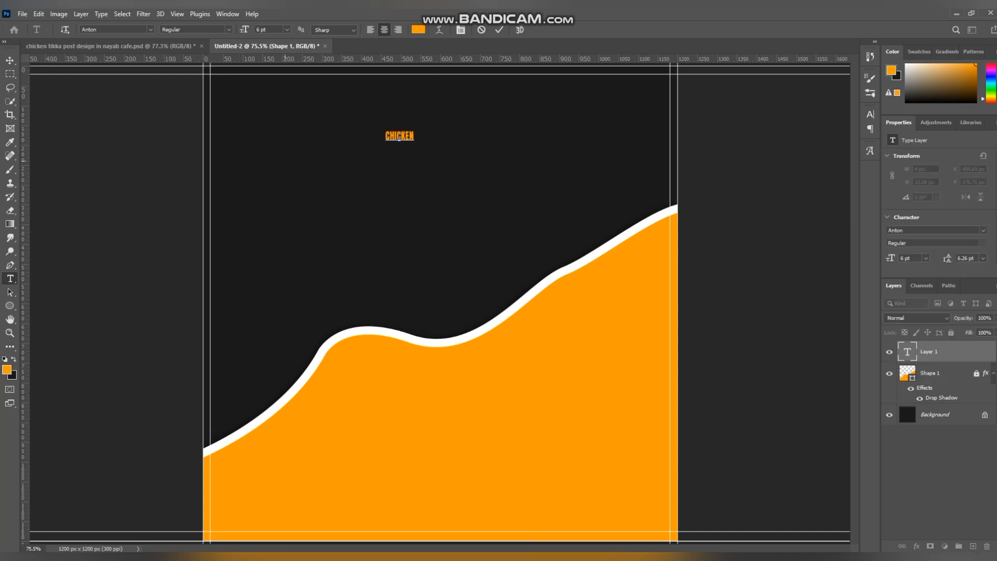
{"action": "left_click", "coordinate": [9, 60]}
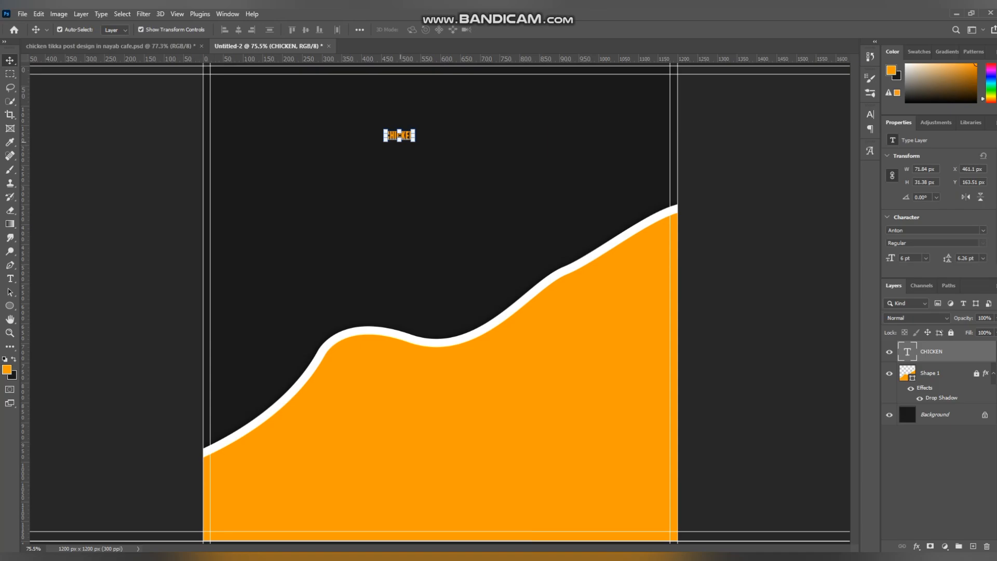
Step: Enlarge the CHICKEN text to about 51.58 pt and place it against the canvas's upper guide
{"action": "left_click_drag", "start_coordinate": [399, 141], "coordinate": [418, 245]}
{"action": "left_click_drag", "start_coordinate": [406, 188], "coordinate": [441, 99]}
{"action": "left_click_drag", "start_coordinate": [427, 190], "coordinate": [427, 180]}
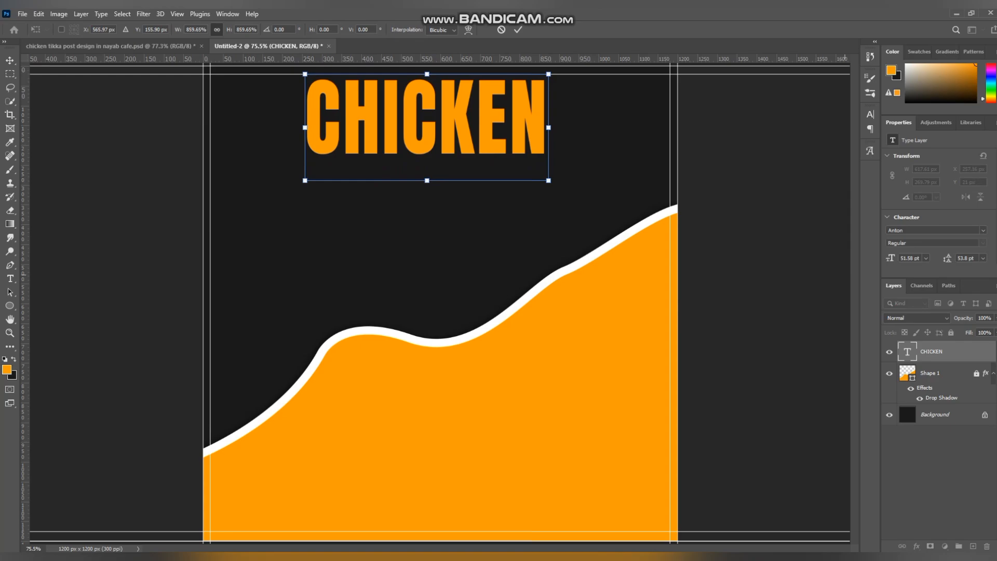
Step: Change the CHICKEN text to white and shift it slightly right to center it on the canvas
{"action": "scroll", "coordinate": [938, 213], "scroll_direction": "down", "scroll_amount": 3}
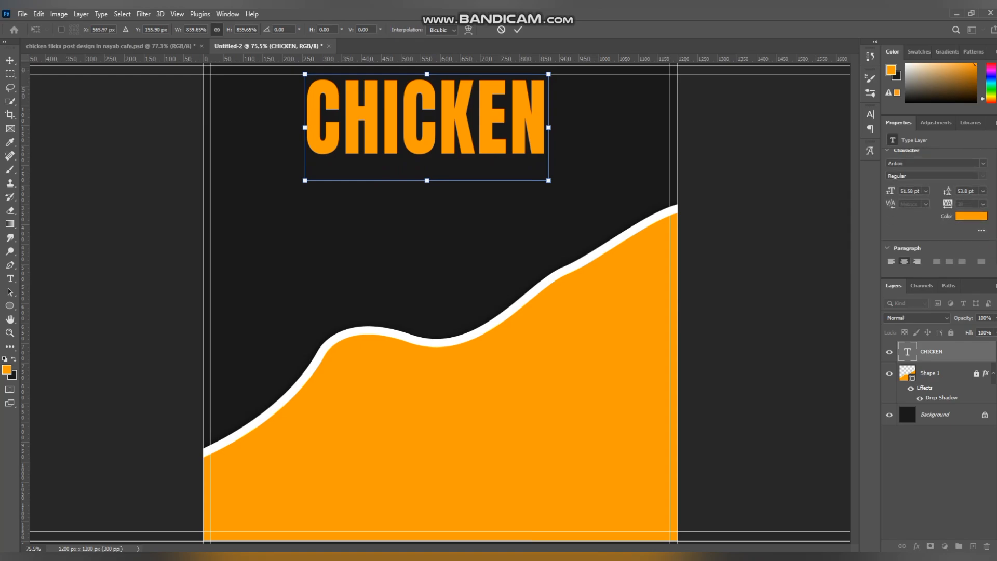
{"action": "left_click", "coordinate": [971, 216]}
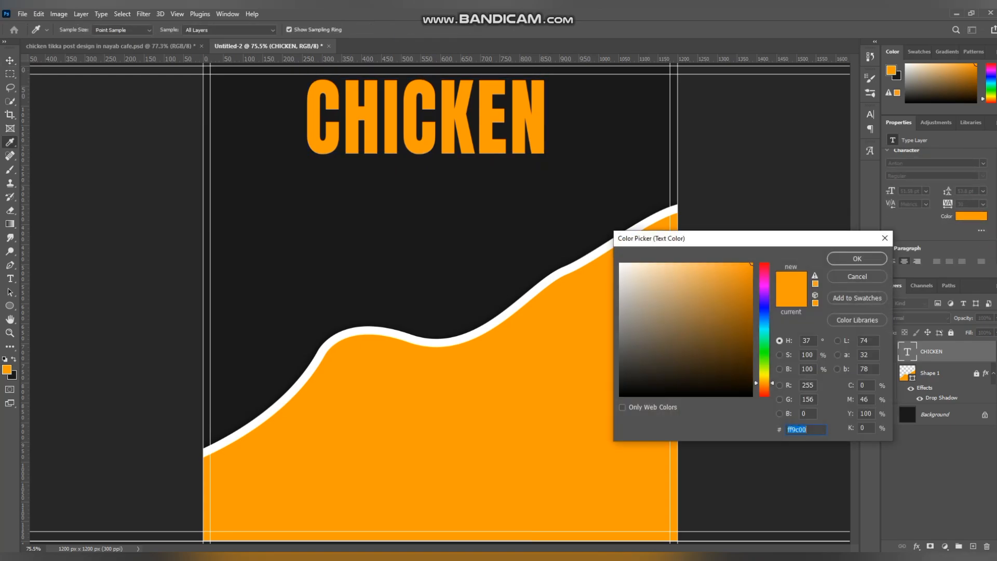
{"action": "left_click", "coordinate": [620, 264]}
{"action": "left_click", "coordinate": [856, 259]}
{"action": "key", "text": "v"}
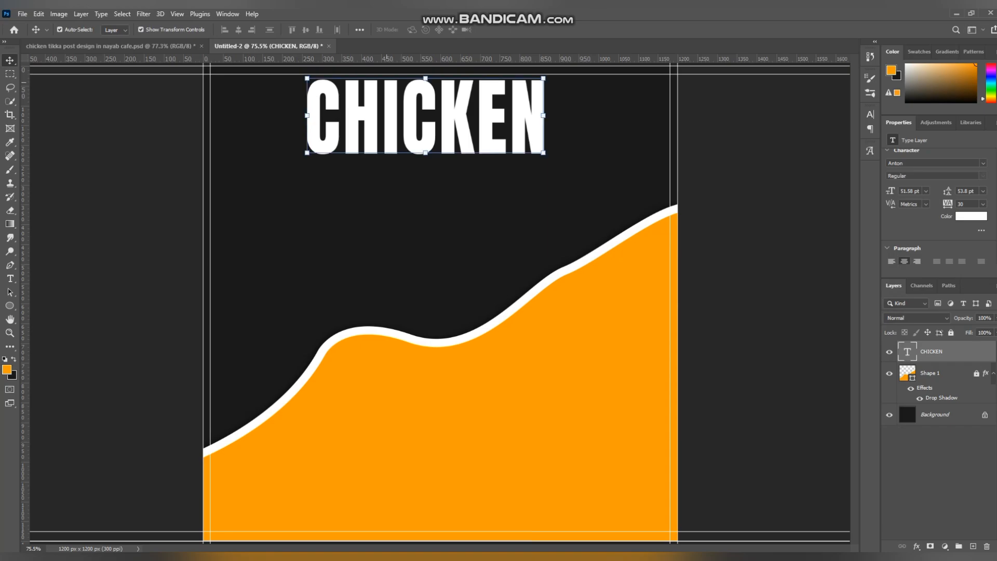
{"action": "left_click_drag", "start_coordinate": [381, 80], "coordinate": [403, 81]}
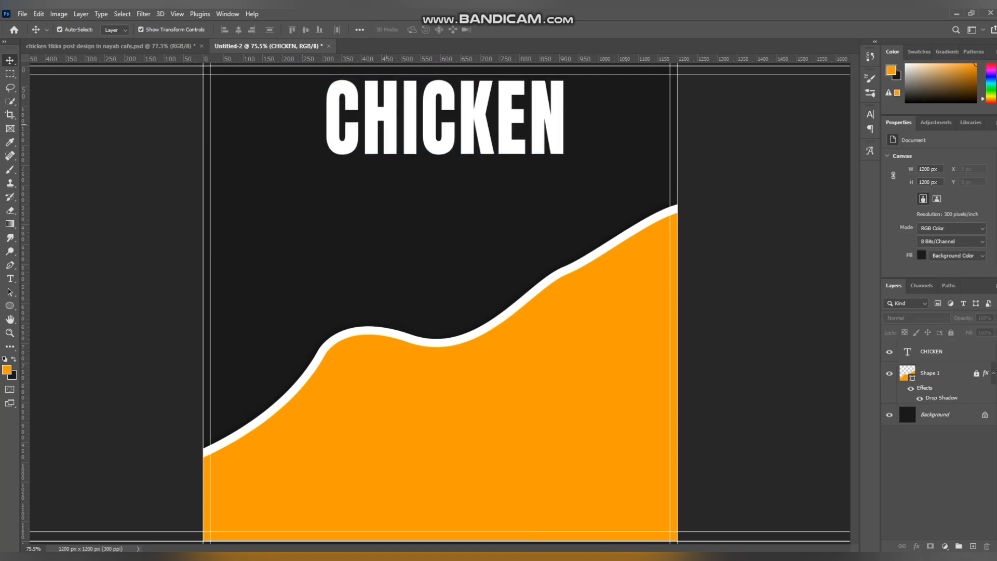
Step: Duplicate the CHICKEN text just below the original and change the copy's wording to Tikka
{"action": "left_click_drag", "start_coordinate": [394, 90], "coordinate": [396, 189]}
{"action": "double_click", "coordinate": [373, 201]}
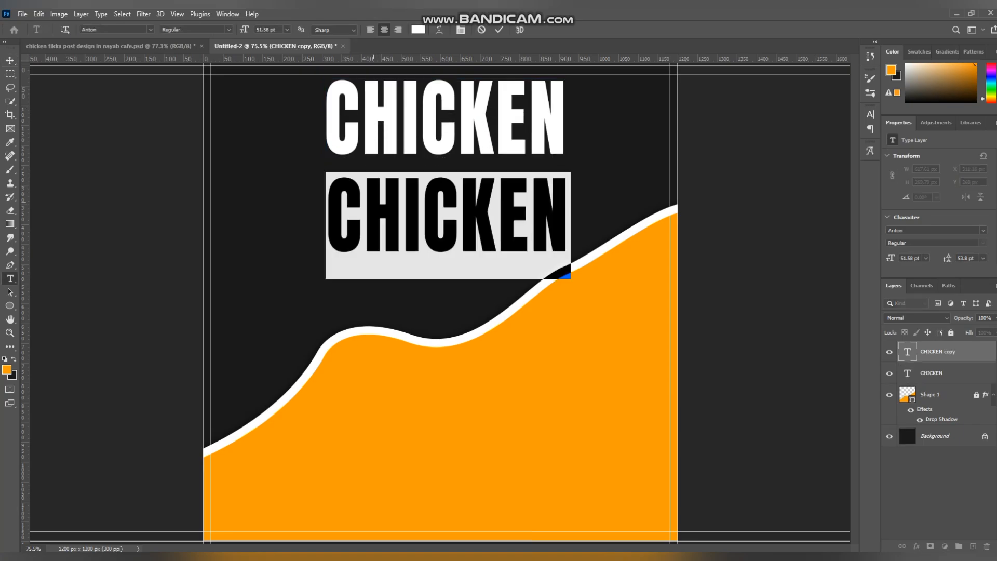
{"action": "key", "text": "BackSpace"}
{"action": "type", "text": "Tikk"}
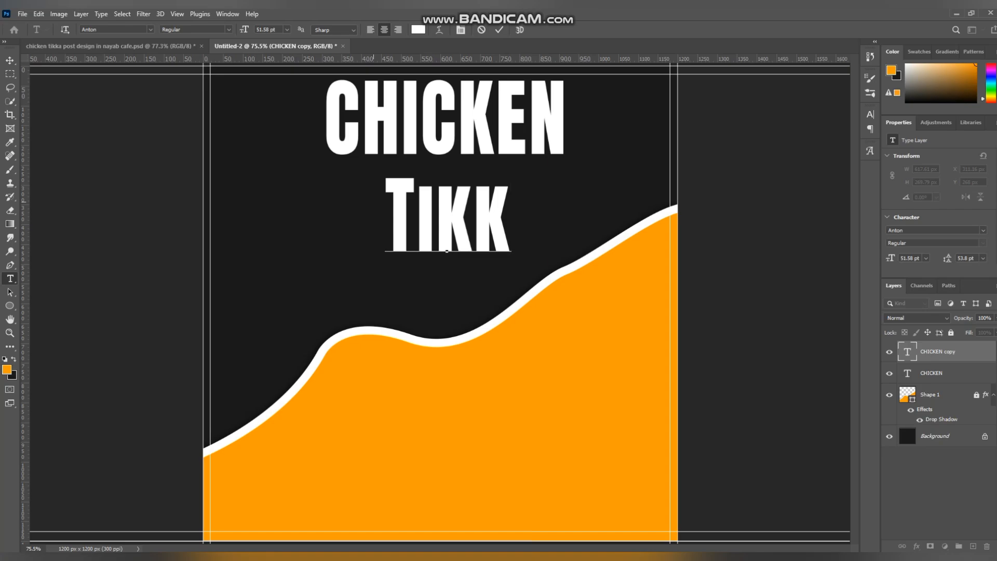
{"action": "type", "text": "a"}
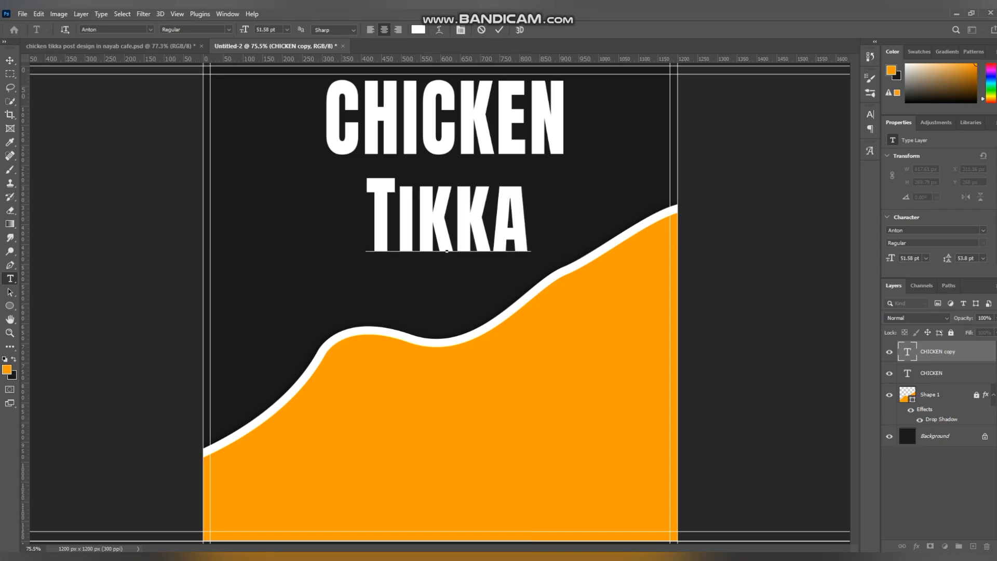
{"action": "left_click", "coordinate": [10, 60]}
Step: Turn off small caps for the Tikka text and set its font to Almond Lattefay Trial
{"action": "scroll", "coordinate": [936, 213], "scroll_direction": "down", "scroll_amount": 3}
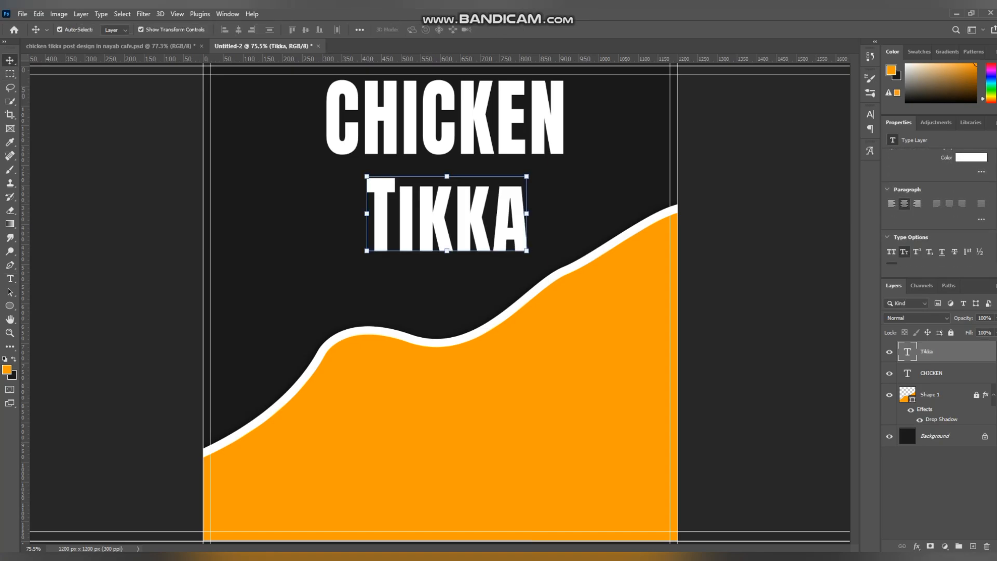
{"action": "left_click", "coordinate": [891, 218]}
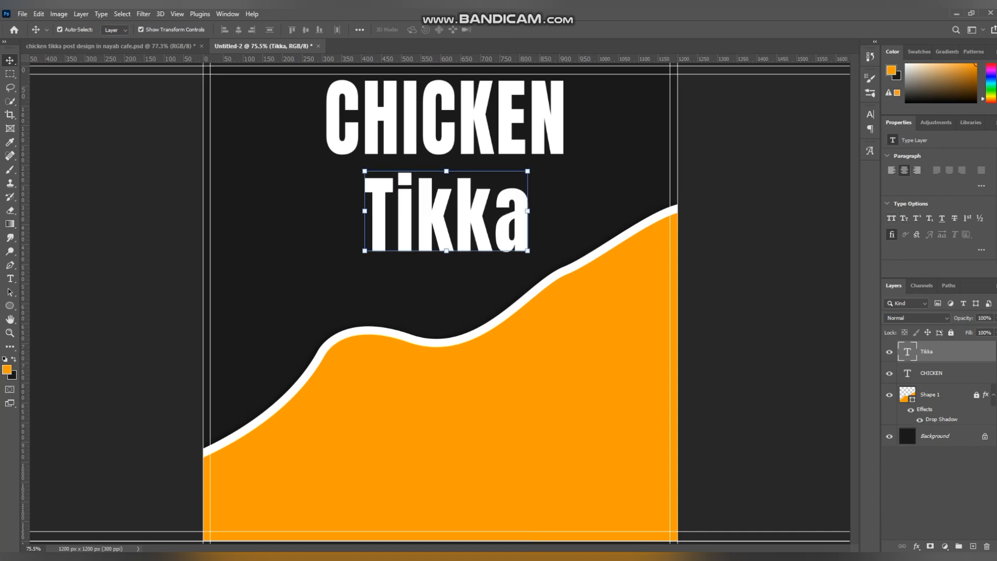
{"action": "scroll", "coordinate": [935, 208], "scroll_direction": "up", "scroll_amount": 5}
{"action": "left_click", "coordinate": [983, 163]}
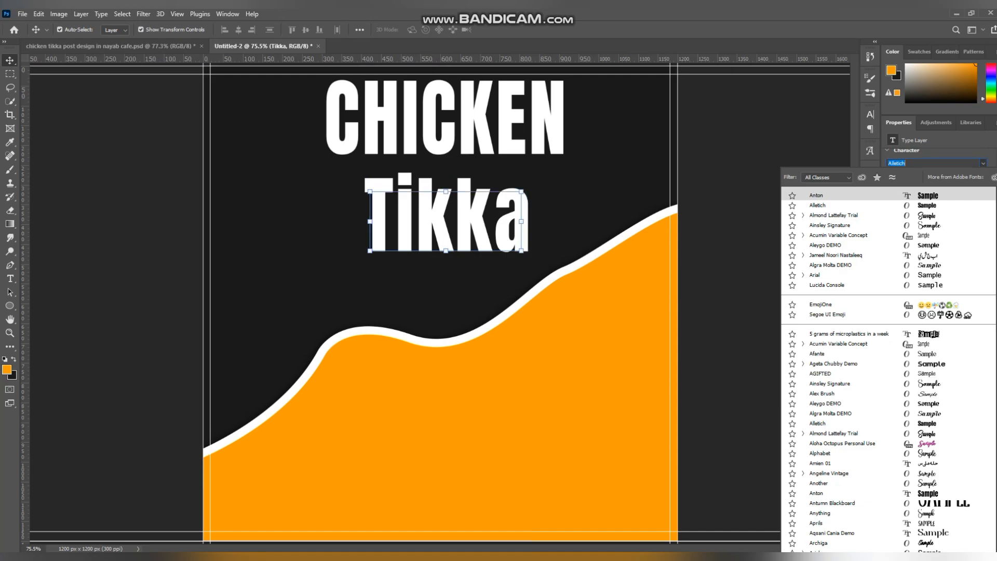
{"action": "key", "text": "Down"}
{"action": "key", "text": "Return"}
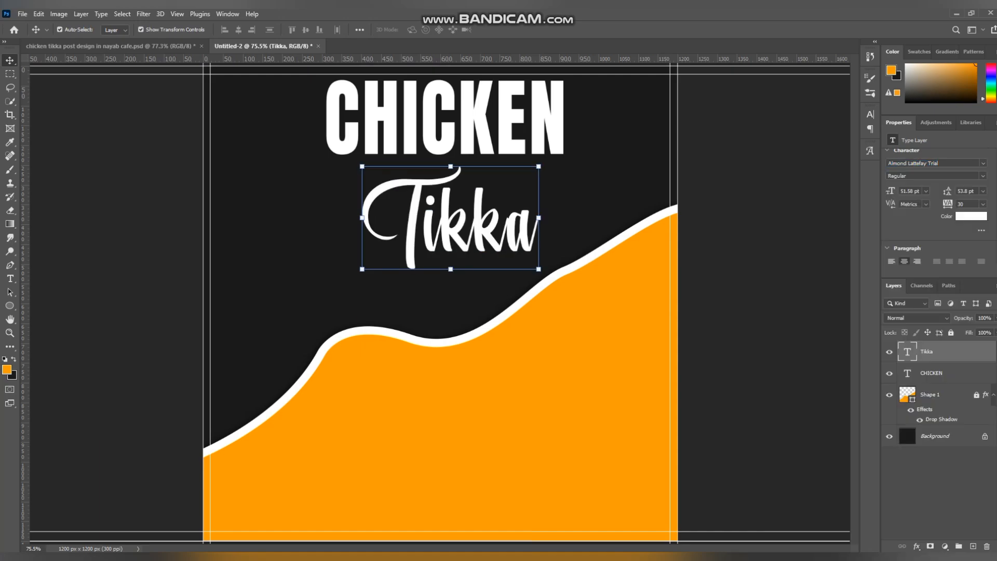
Step: Scale the Tikka text down to about 43.51 pt and move it up to overlap the lower part of CHICKEN
{"action": "left_click_drag", "start_coordinate": [449, 270], "coordinate": [451, 232]}
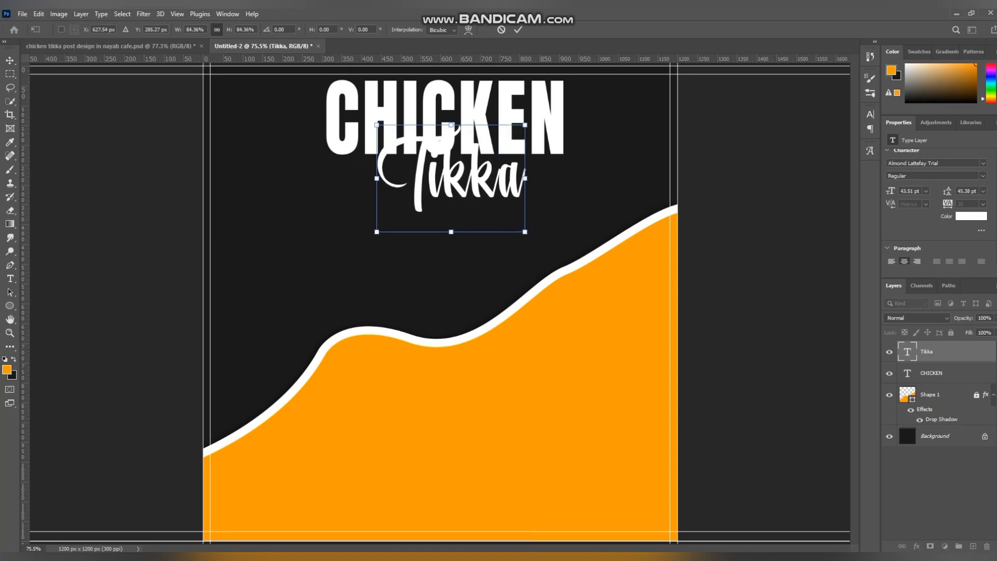
{"action": "key", "text": "Return"}
Step: Recolor the Tikka text to the orange sampled from the wave shape
{"action": "left_click", "coordinate": [971, 216]}
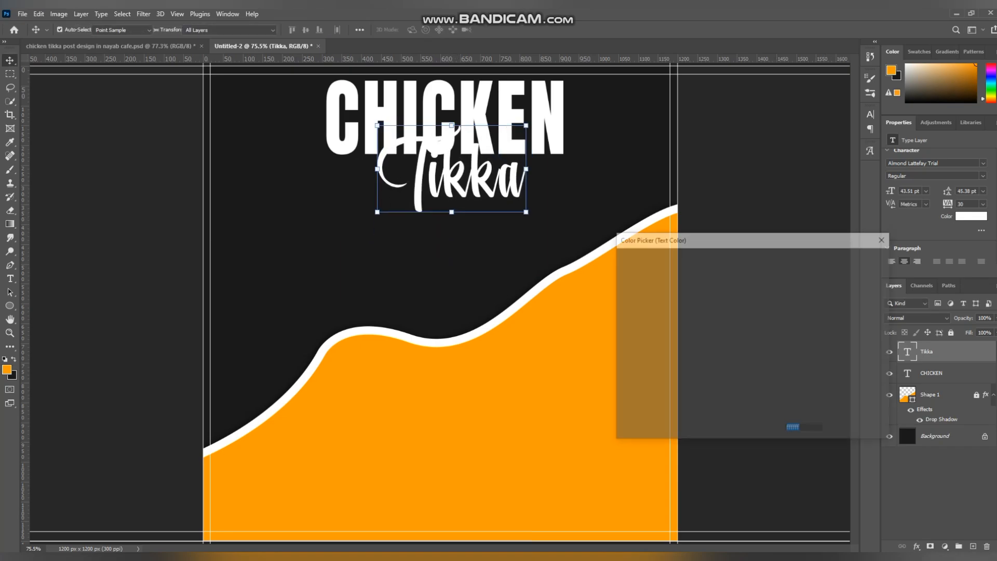
{"action": "left_click", "coordinate": [517, 355]}
{"action": "left_click", "coordinate": [857, 258]}
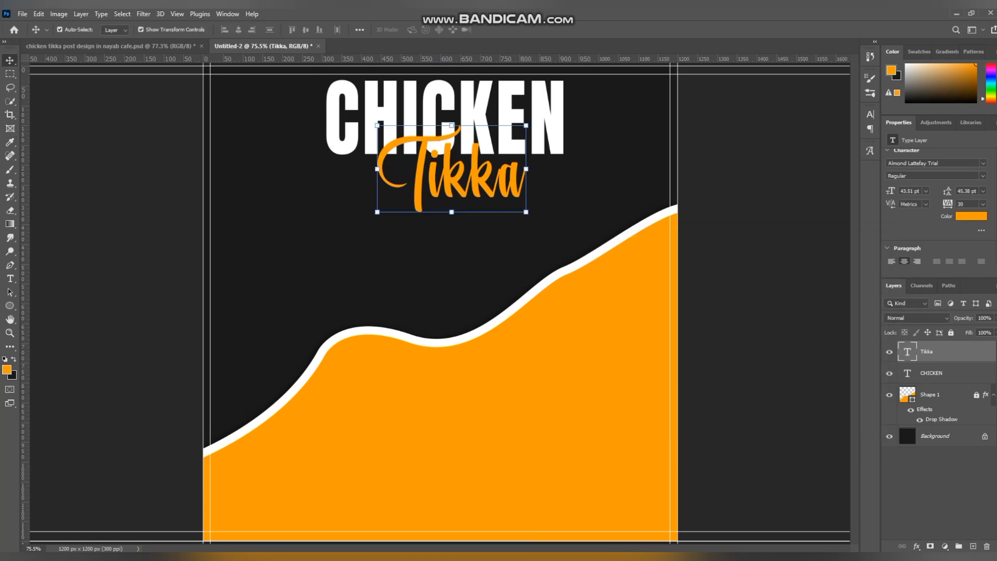
Step: Add a Linear Burn drop shadow to the Tikka text with 11% opacity, 8 px size and a -105° angle
{"action": "double_click", "coordinate": [961, 352]}
{"action": "scroll", "coordinate": [651, 228], "scroll_direction": "down", "scroll_amount": 1}
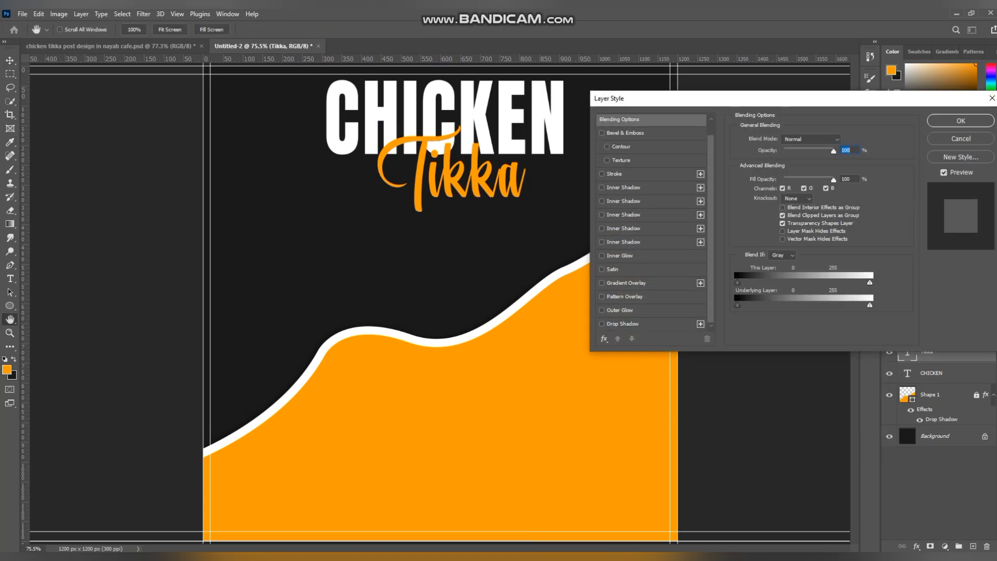
{"action": "left_click", "coordinate": [602, 324]}
{"action": "left_click", "coordinate": [623, 324]}
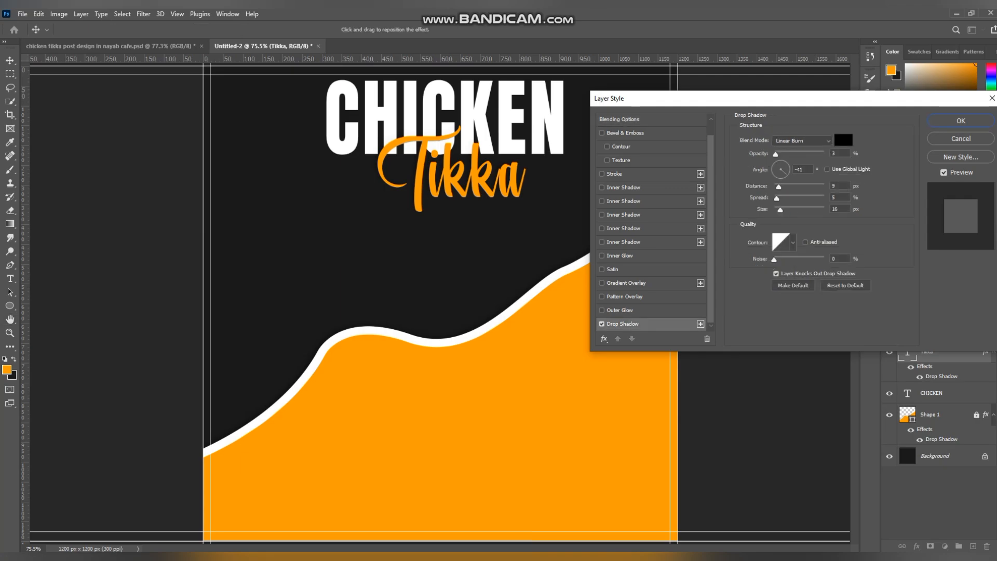
{"action": "left_click_drag", "start_coordinate": [775, 154], "coordinate": [780, 154]}
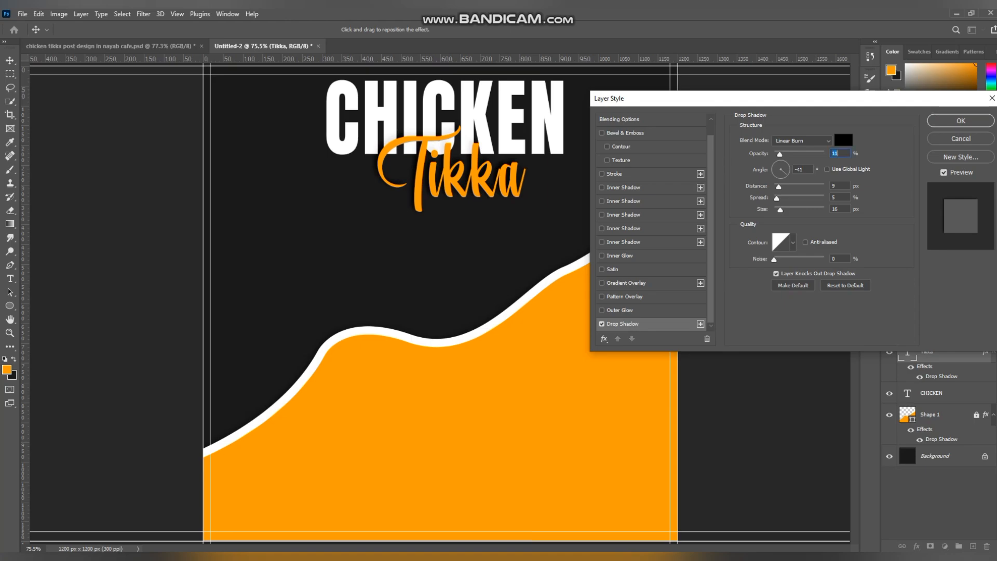
{"action": "left_click_drag", "start_coordinate": [779, 209], "coordinate": [778, 210]}
{"action": "left_click_drag", "start_coordinate": [785, 173], "coordinate": [780, 161]}
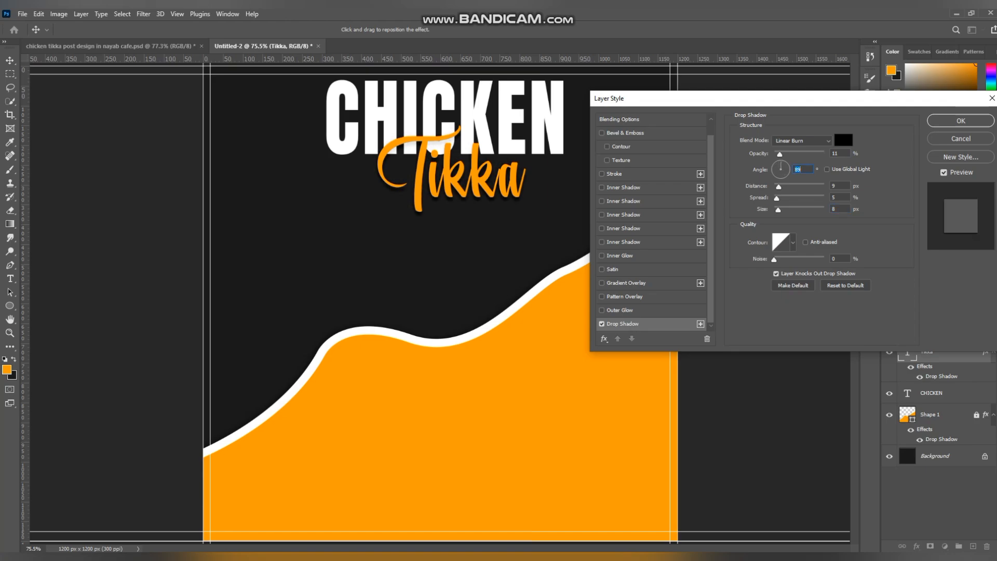
{"action": "type", "text": "-105"}
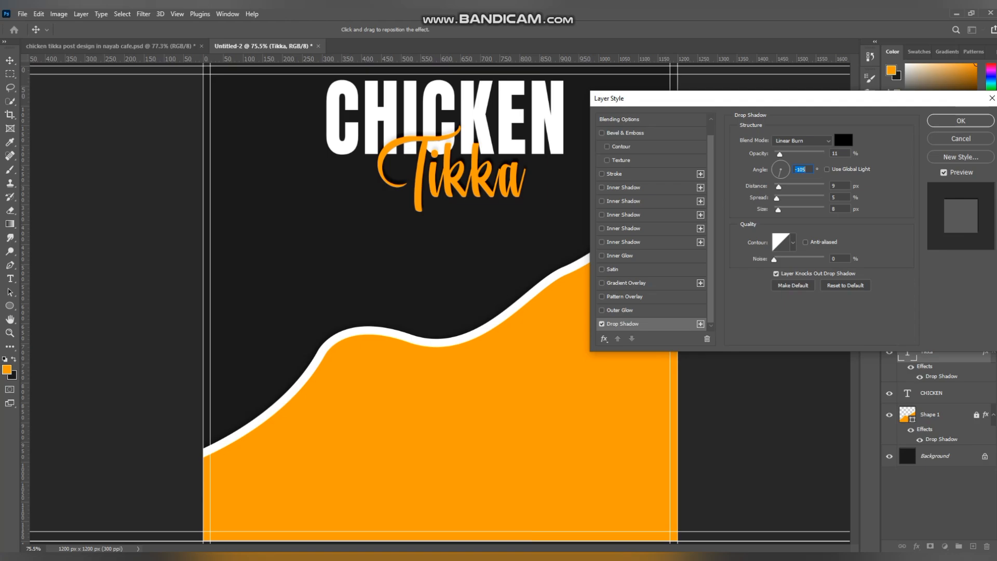
{"action": "key", "text": "Return"}
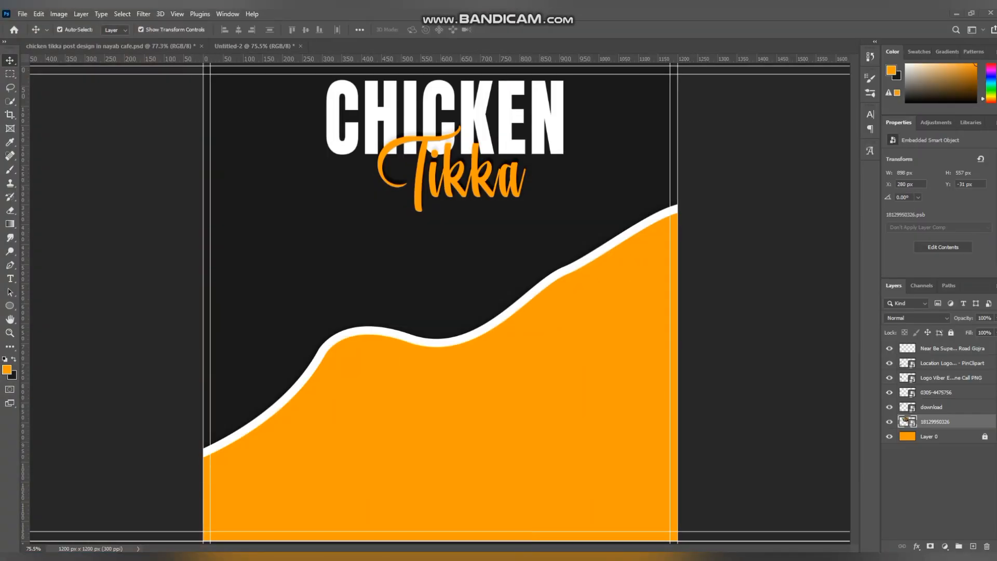
Step: Place the chicken skewer platter image below the Tikka text and give it a drop shadow at 115° with 10 px distance and 13 px size
{"action": "left_click_drag", "start_coordinate": [468, 270], "coordinate": [476, 313]}
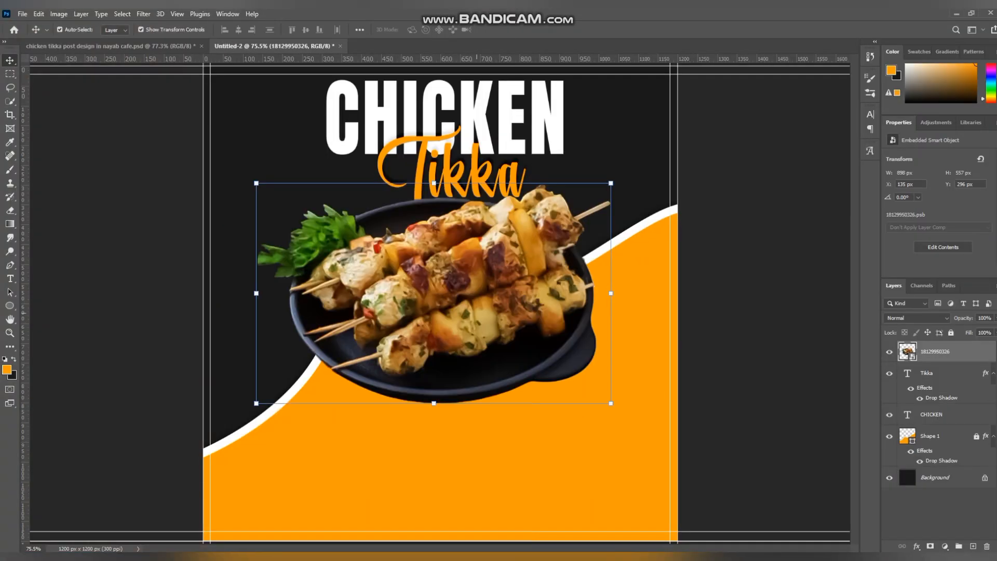
{"action": "left_click_drag", "start_coordinate": [479, 231], "coordinate": [488, 265]}
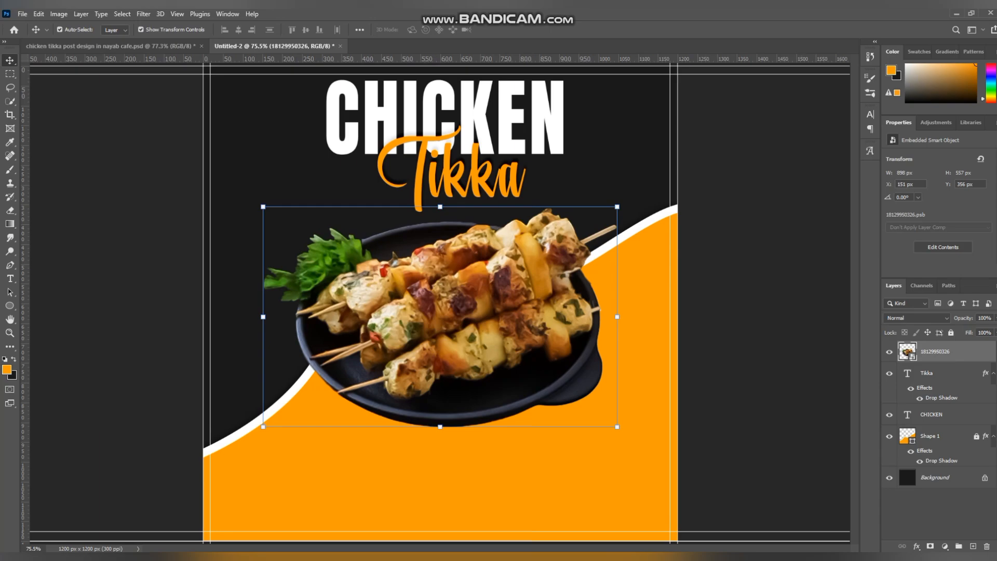
{"action": "double_click", "coordinate": [962, 352]}
{"action": "scroll", "coordinate": [651, 296], "scroll_direction": "down", "scroll_amount": 1}
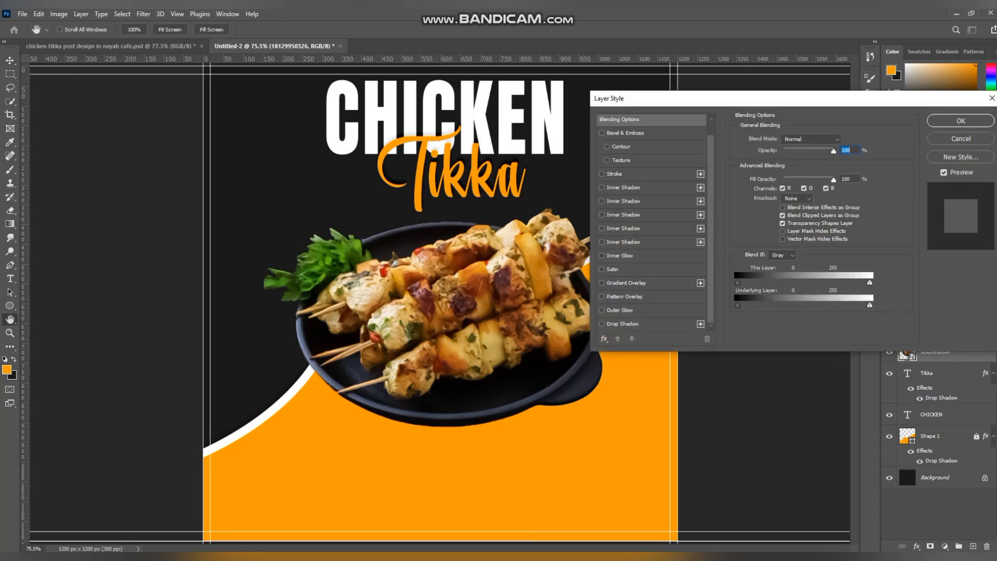
{"action": "left_click", "coordinate": [601, 324]}
{"action": "left_click", "coordinate": [623, 324]}
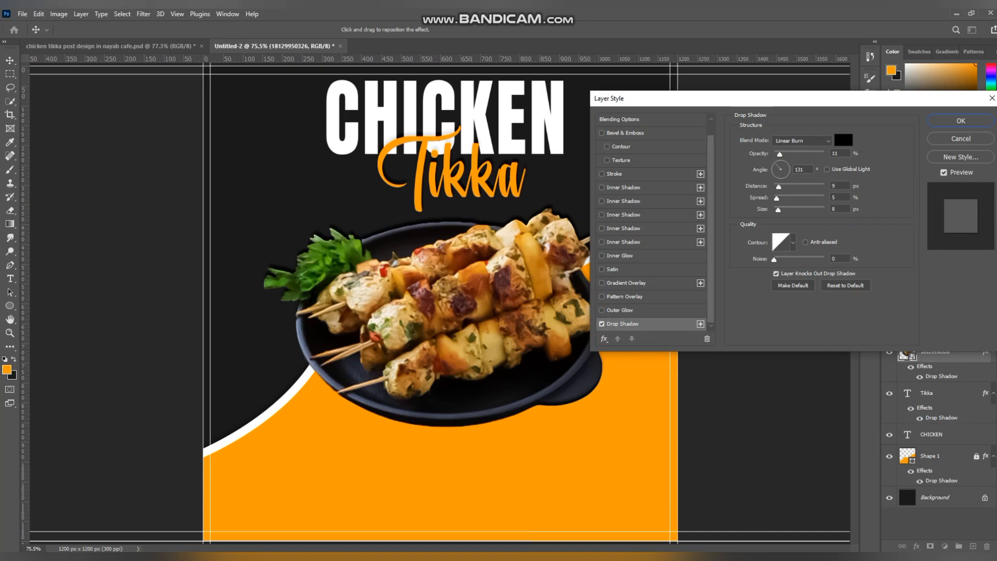
{"action": "left_click", "coordinate": [778, 163]}
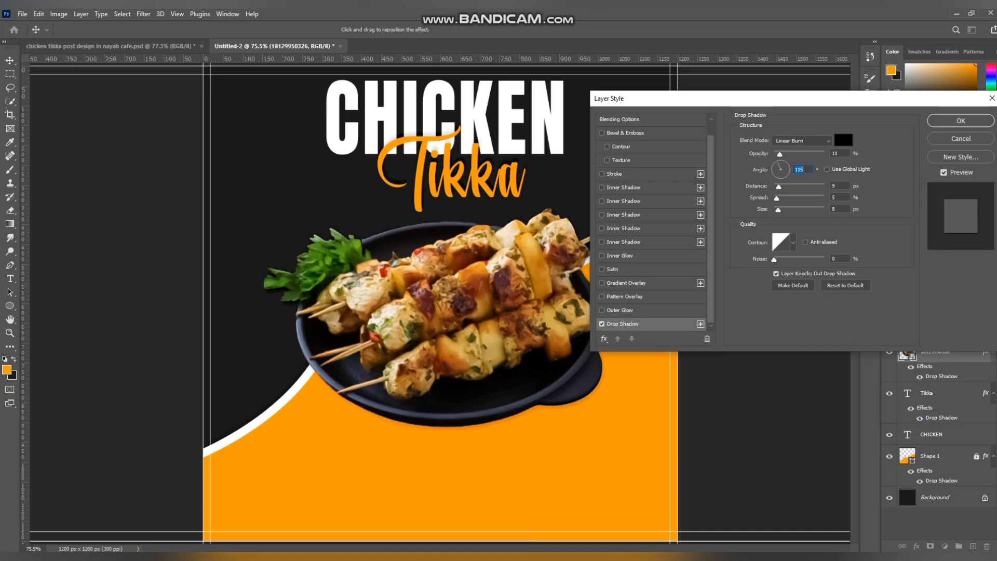
{"action": "left_click_drag", "start_coordinate": [777, 210], "coordinate": [779, 186]}
{"action": "left_click", "coordinate": [960, 120]}
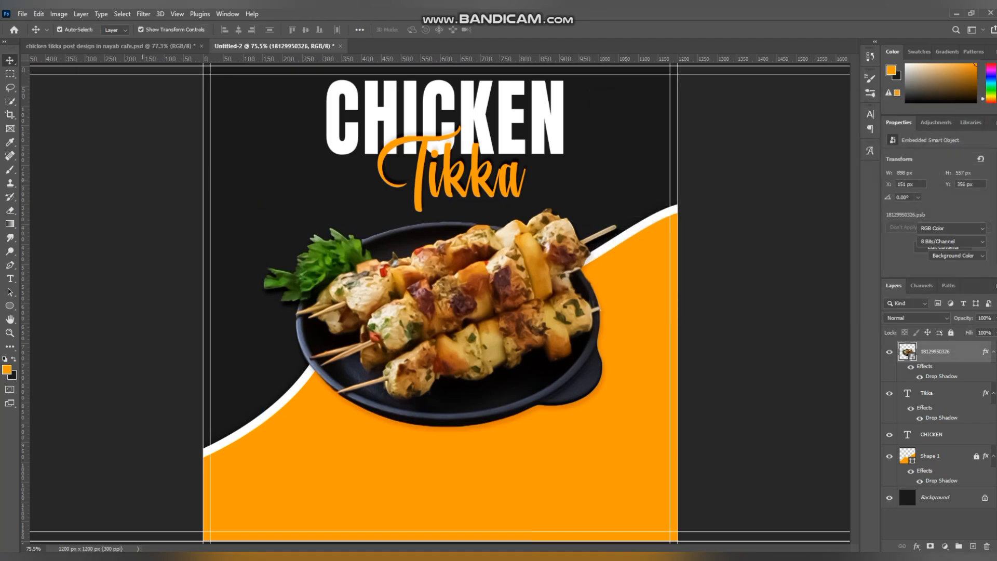
Step: Bring the Nayab Cafe logo from the other post design into this canvas, placing it in the dark area beside the title
{"action": "left_click", "coordinate": [143, 180]}
{"action": "key", "text": "ctrl+Tab"}
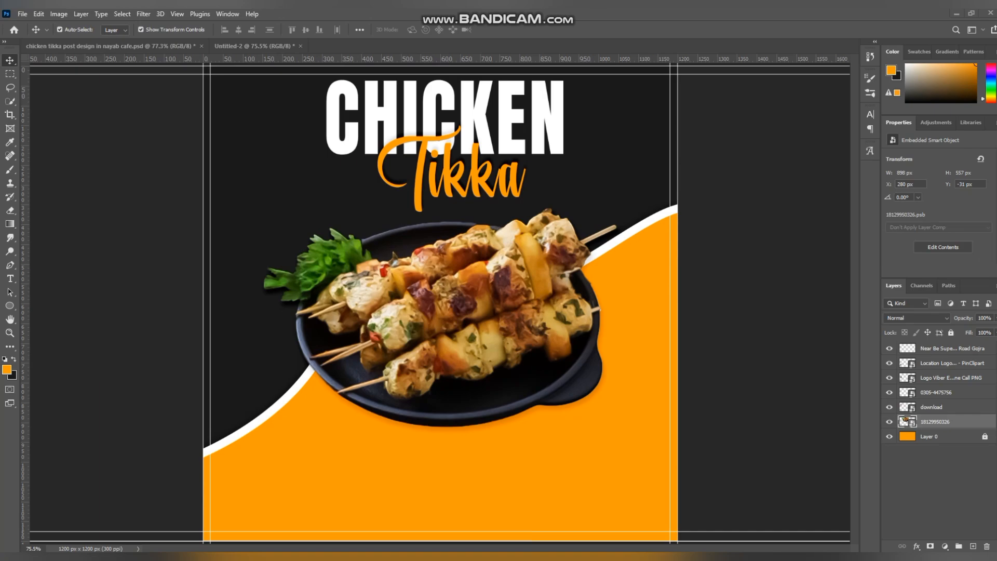
{"action": "left_click", "coordinate": [932, 407]}
{"action": "left_click_drag", "start_coordinate": [254, 46], "coordinate": [259, 203]}
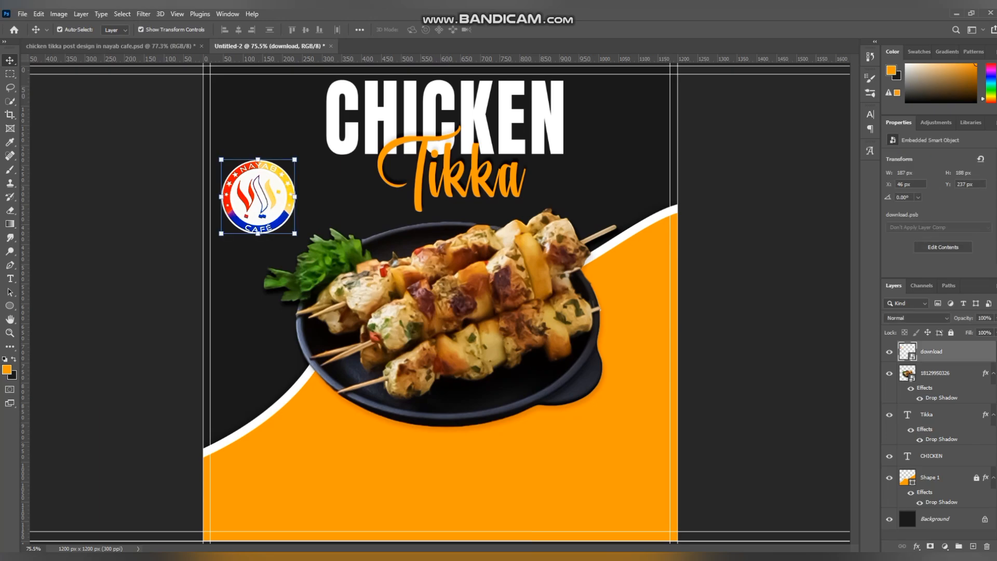
Step: Apply a Linear Burn drop shadow to the Nayab Cafe logo at 115° with 10 px distance and 13 px size, without an outer glow
{"action": "double_click", "coordinate": [961, 352]}
{"action": "scroll", "coordinate": [651, 260], "scroll_direction": "down", "scroll_amount": 5}
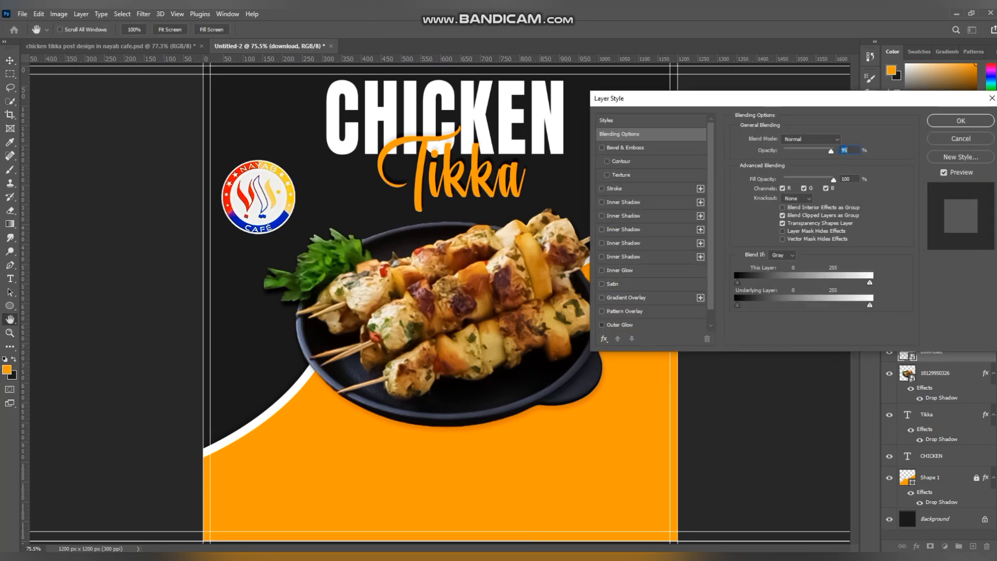
{"action": "scroll", "coordinate": [652, 218], "scroll_direction": "down", "scroll_amount": 1}
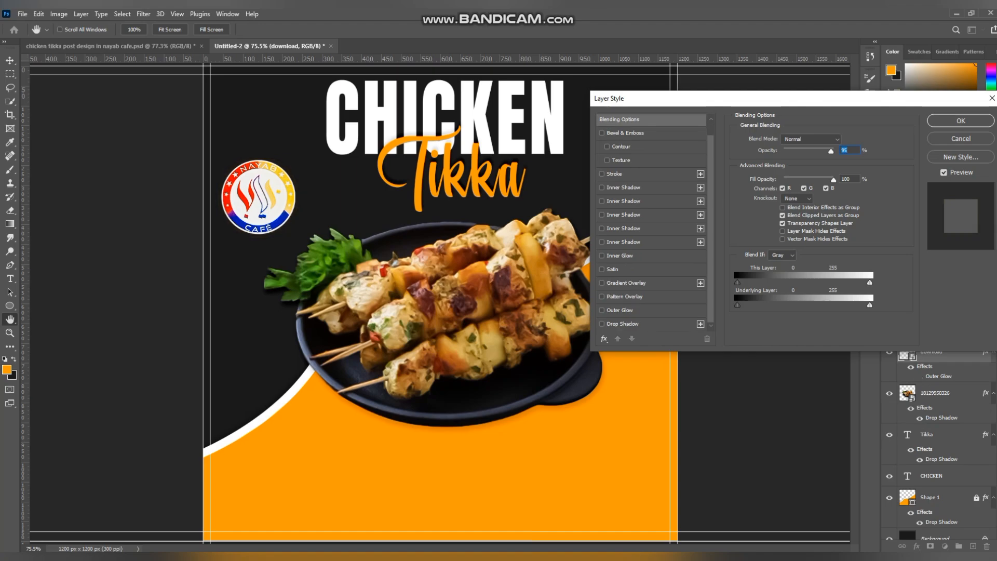
{"action": "left_click", "coordinate": [602, 323]}
{"action": "left_click", "coordinate": [622, 323]}
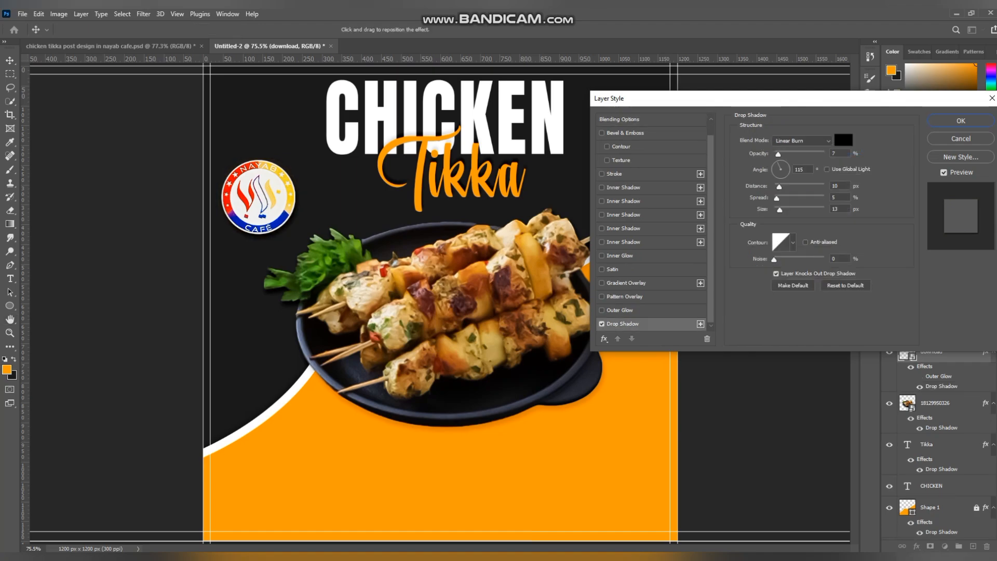
{"action": "key", "text": "Down"}
{"action": "key", "text": "Down"}
{"action": "key", "text": "Down"}
{"action": "key", "text": "Return"}
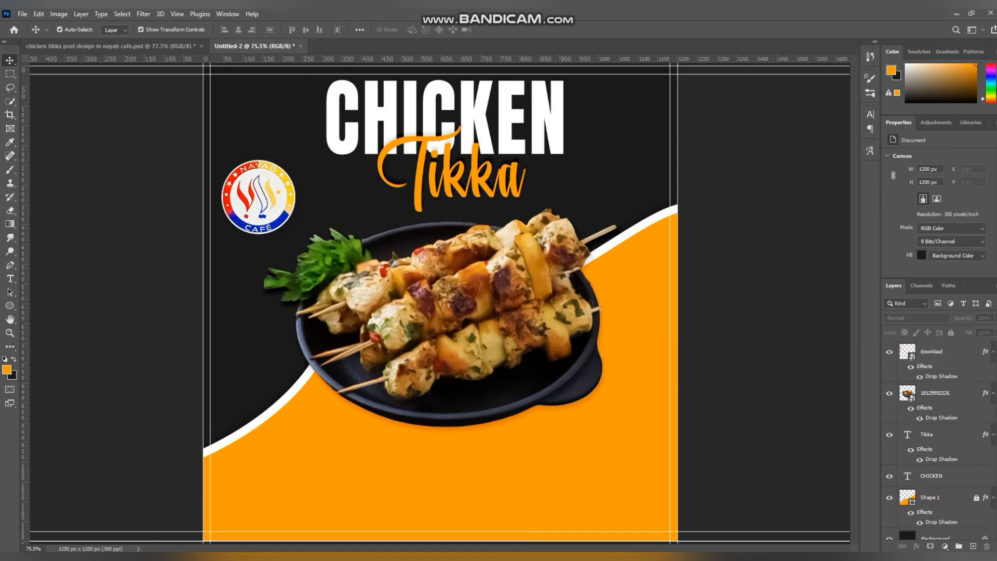
Step: Set the foreground color to ffffff and draw a white rounded rectangle of about 339 x 107 px below the platter
{"action": "left_click", "coordinate": [6, 369]}
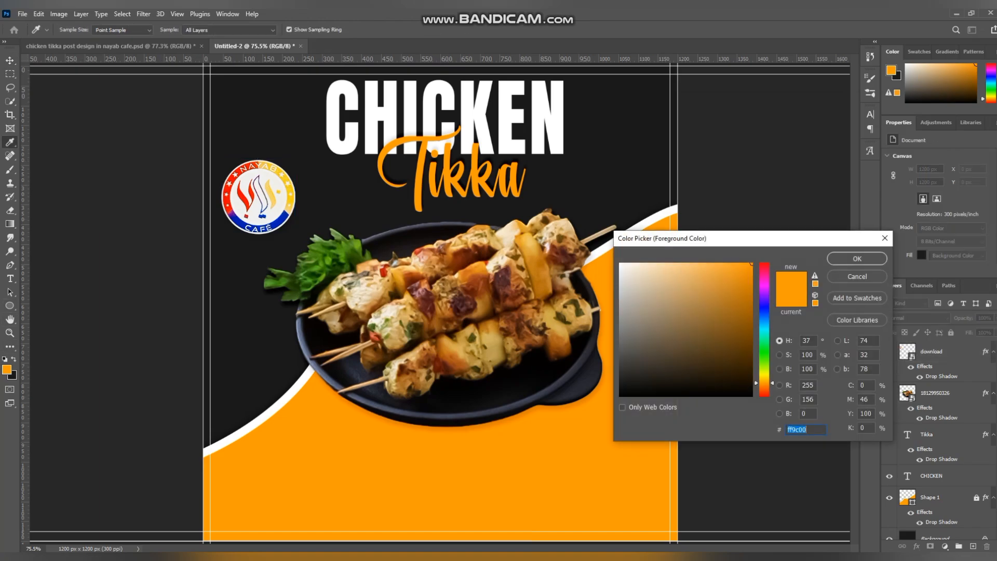
{"action": "type", "text": "ffffff"}
{"action": "left_click", "coordinate": [857, 259]}
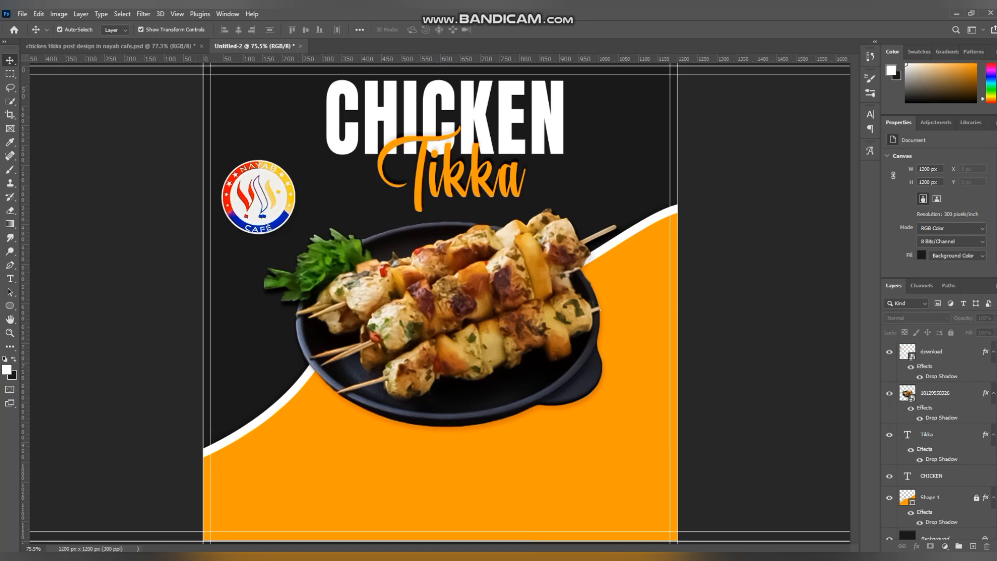
{"action": "left_click", "coordinate": [10, 305]}
{"action": "left_click", "coordinate": [67, 316]}
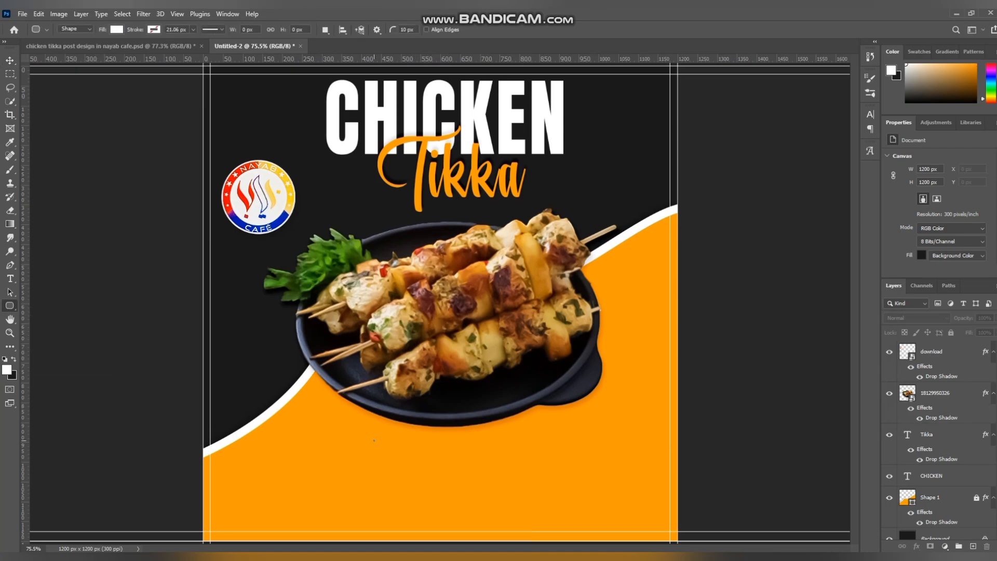
{"action": "left_click_drag", "start_coordinate": [374, 441], "coordinate": [507, 482]}
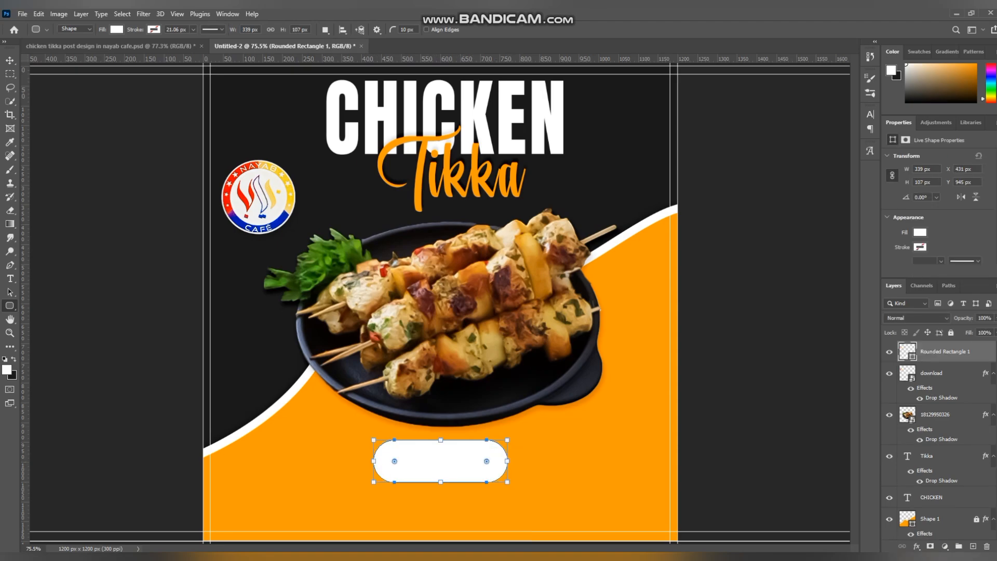
Step: Give the white rounded rectangle a 9% opacity drop shadow and move it about 28 px right and 18 px up, centering it under the platter
{"action": "double_click", "coordinate": [979, 352]}
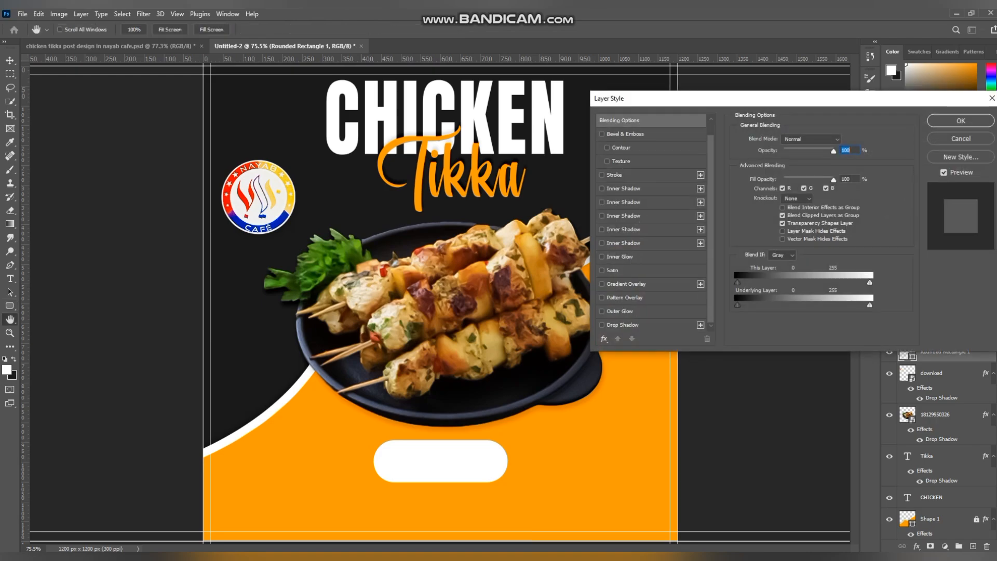
{"action": "left_click", "coordinate": [623, 324]}
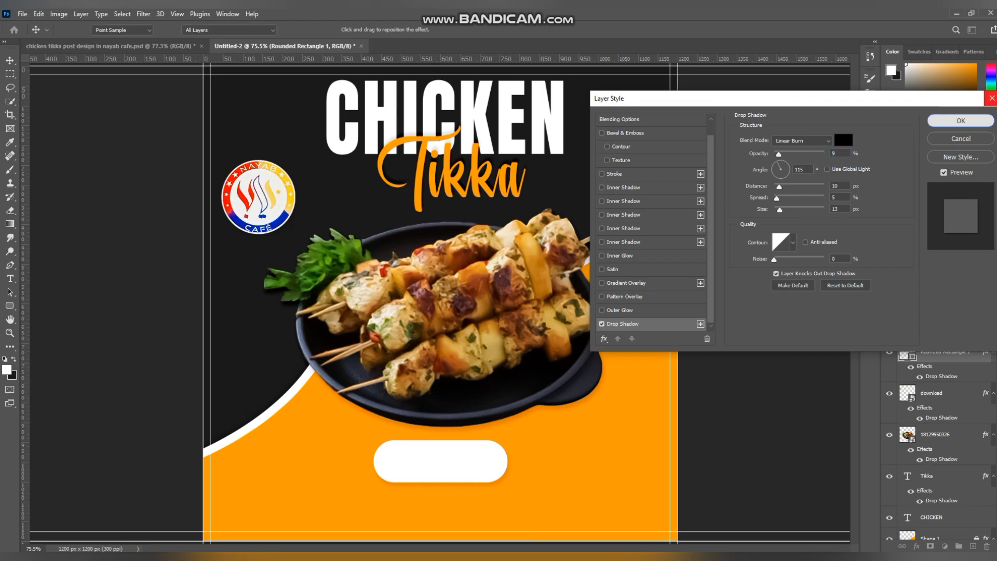
{"action": "left_click", "coordinate": [960, 120]}
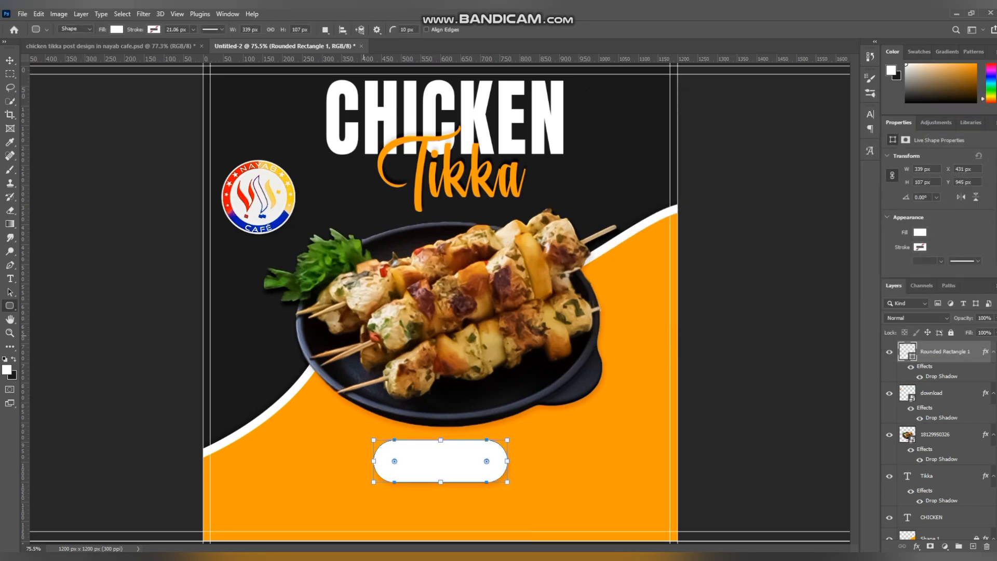
{"action": "key", "text": "v"}
{"action": "left_click_drag", "start_coordinate": [440, 461], "coordinate": [451, 454]}
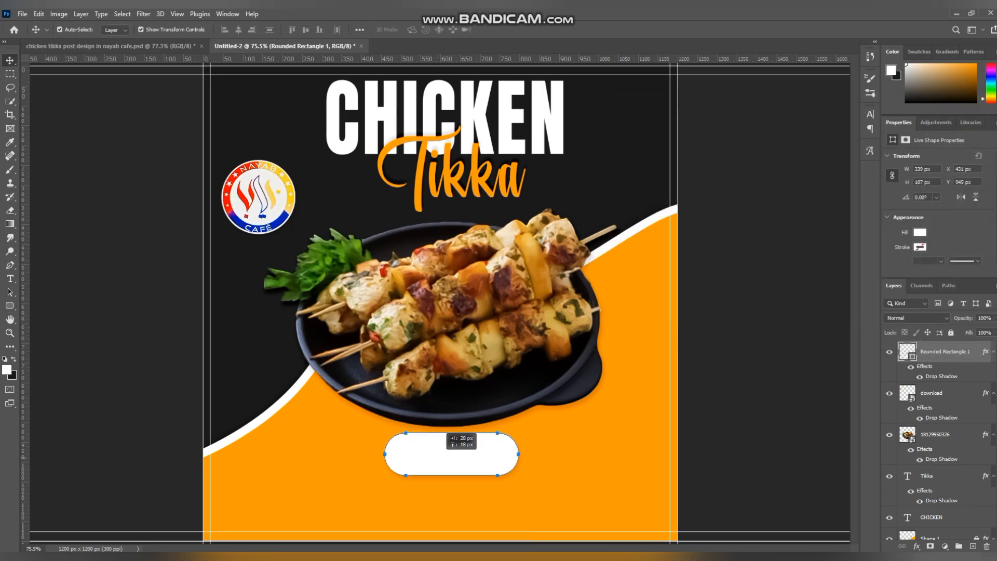
{"action": "left_click", "coordinate": [297, 437]}
Step: Add the text ORDER NOW on the white rounded rectangle
{"action": "key", "text": "t"}
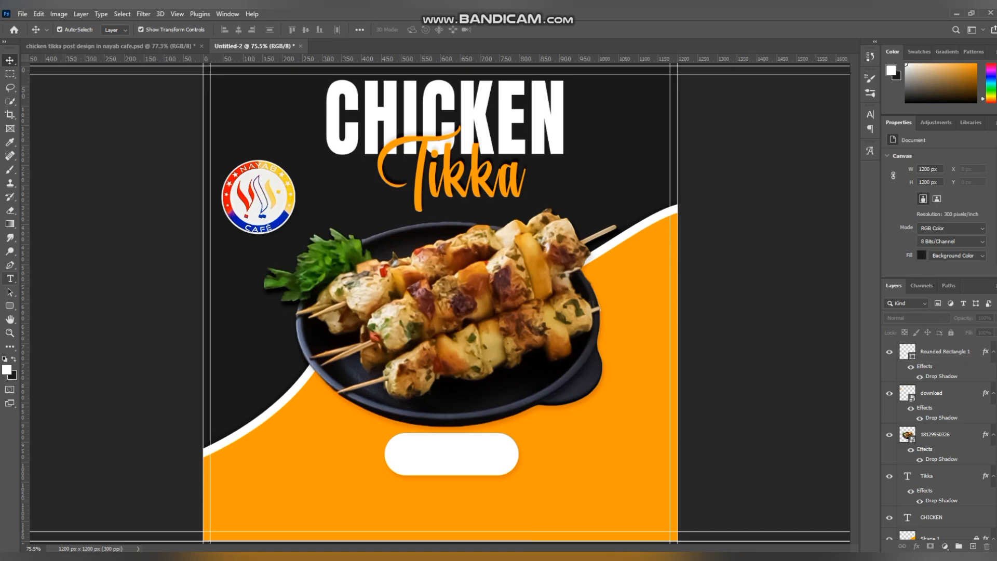
{"action": "left_click", "coordinate": [418, 459]}
{"action": "key", "text": "BackSpace"}
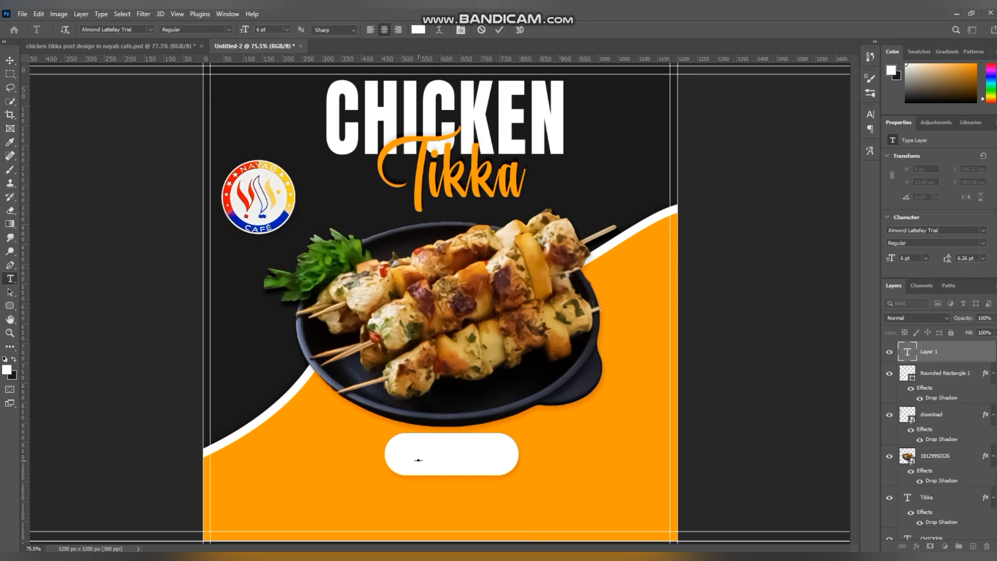
{"action": "type", "text": "ORDER NOW"}
{"action": "left_click", "coordinate": [9, 60]}
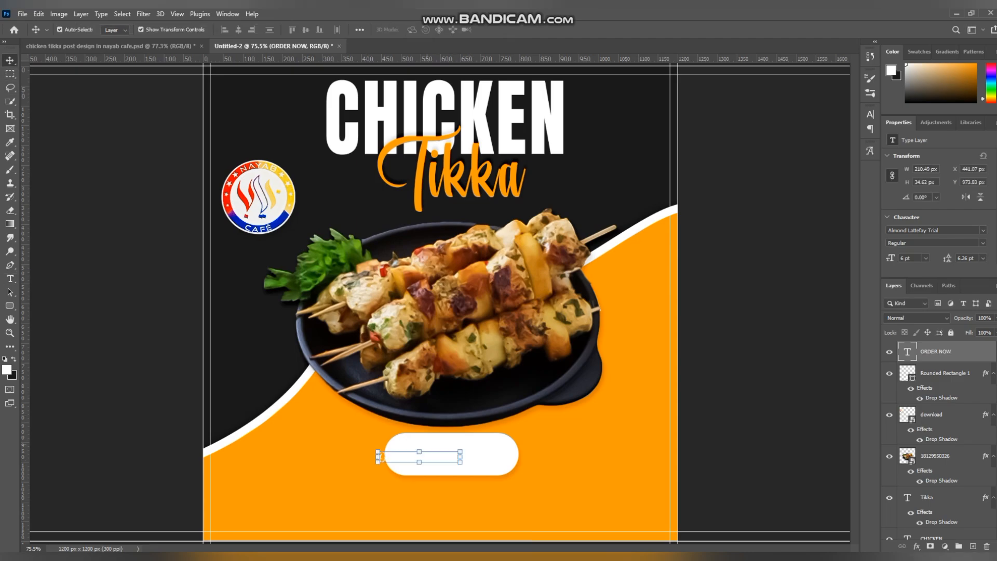
Step: Enlarge the ORDER NOW text to about 8.48 pt and center it inside the white rounded rectangle
{"action": "left_click_drag", "start_coordinate": [460, 457], "coordinate": [494, 455]}
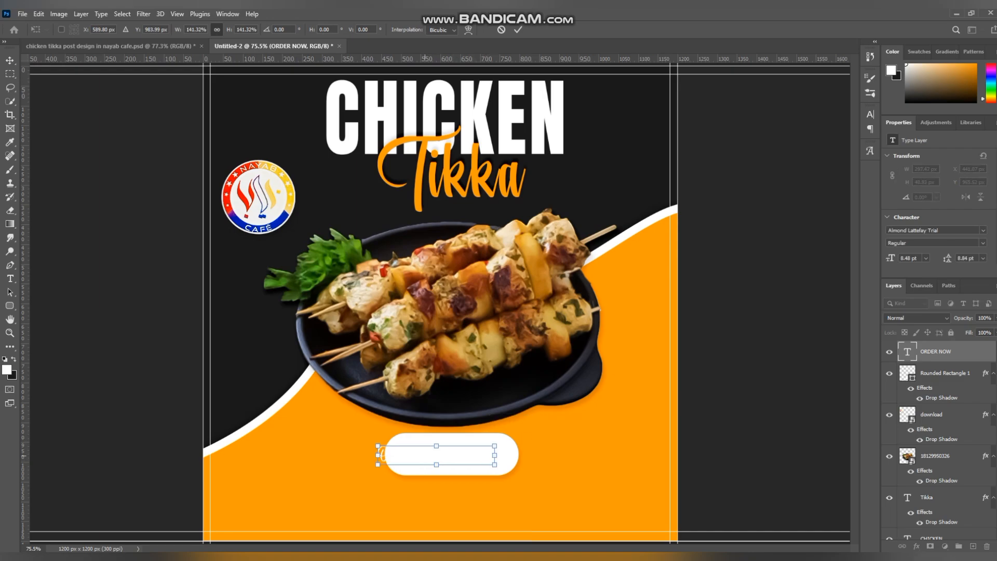
{"action": "left_click_drag", "start_coordinate": [425, 455], "coordinate": [440, 454]}
{"action": "left_click", "coordinate": [769, 246]}
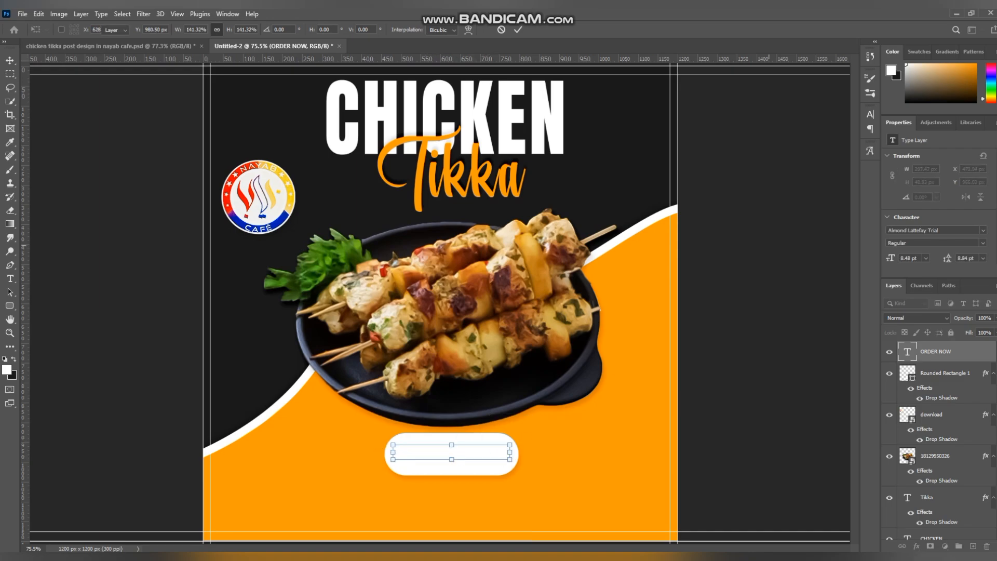
Step: Change the ORDER NOW text color to the background orange ff9c00 and its font to Anton
{"action": "left_click", "coordinate": [970, 208]}
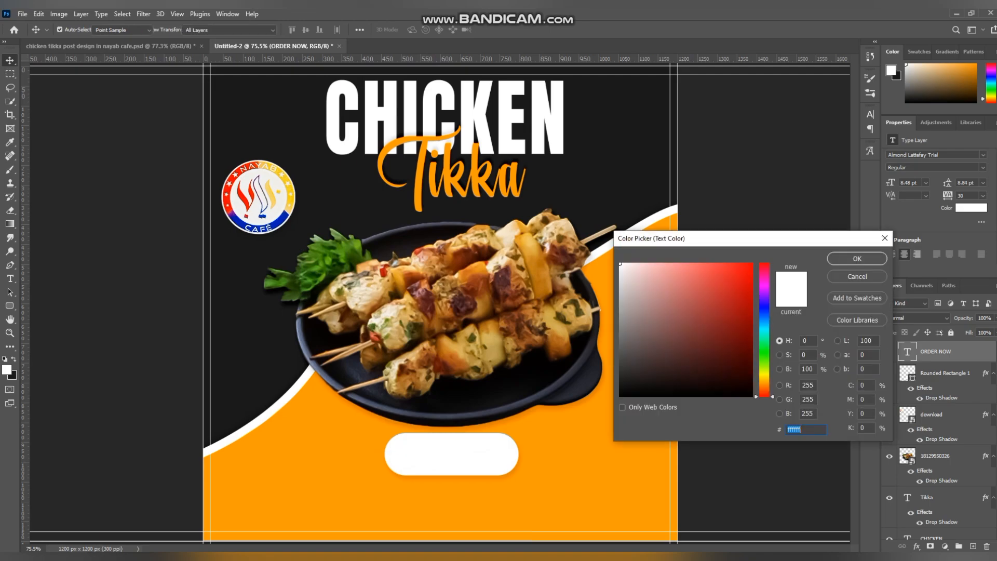
{"action": "left_click", "coordinate": [564, 485]}
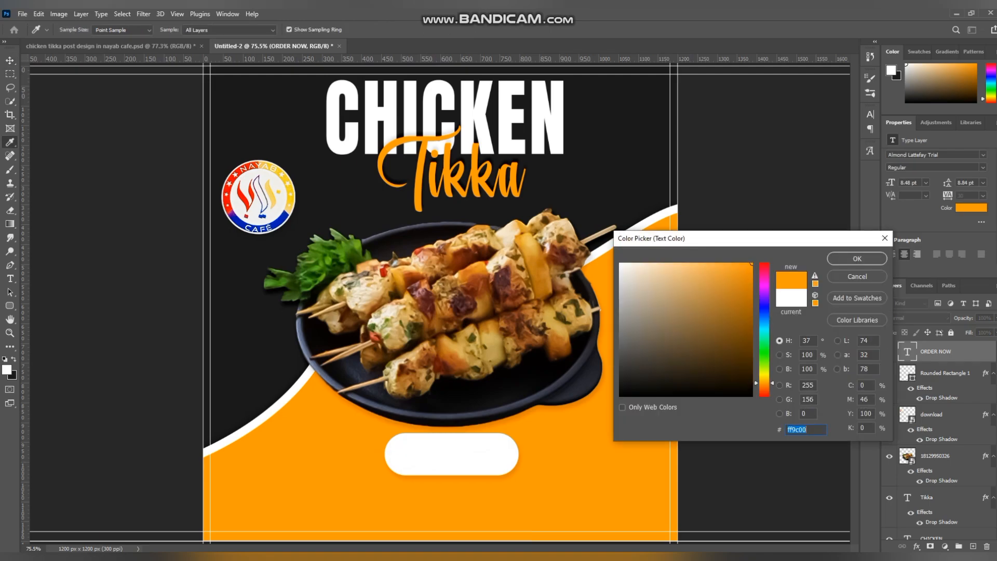
{"action": "left_click", "coordinate": [857, 258]}
{"action": "left_click", "coordinate": [982, 154]}
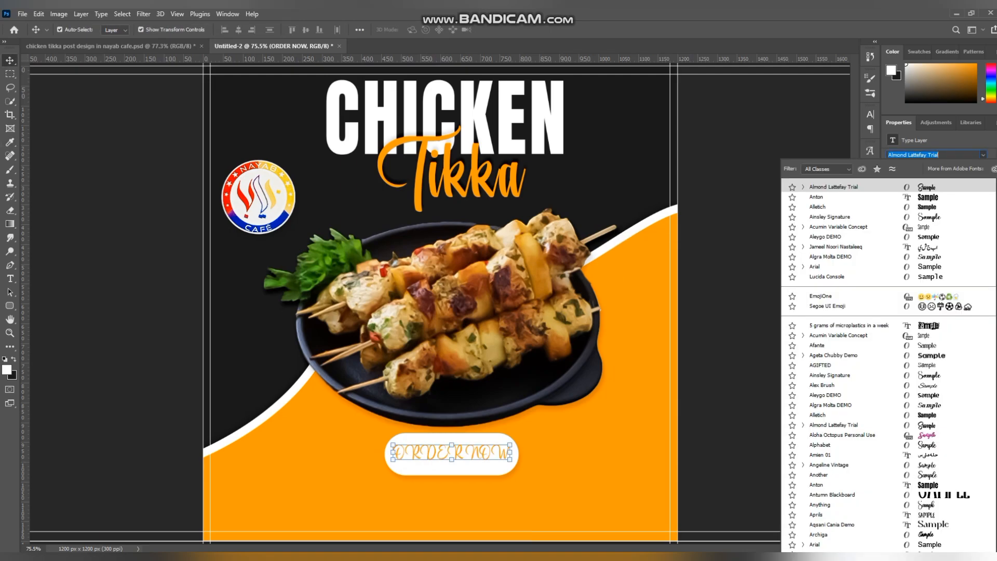
{"action": "key", "text": "Return"}
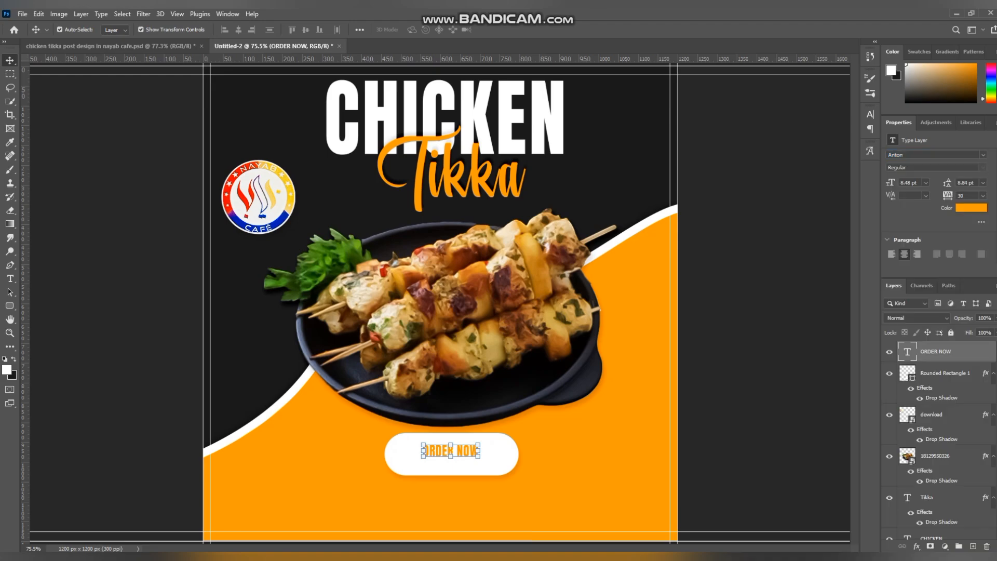
Step: Enlarge the ORDER NOW text to about 16.2 pt and center it inside the white rounded rectangle
{"action": "mouse_move", "coordinate": [451, 457]}
{"action": "left_mouse_down"}
{"action": "mouse_move", "coordinate": [451, 474]}
{"action": "mouse_move", "coordinate": [451, 441]}
{"action": "left_mouse_up"}
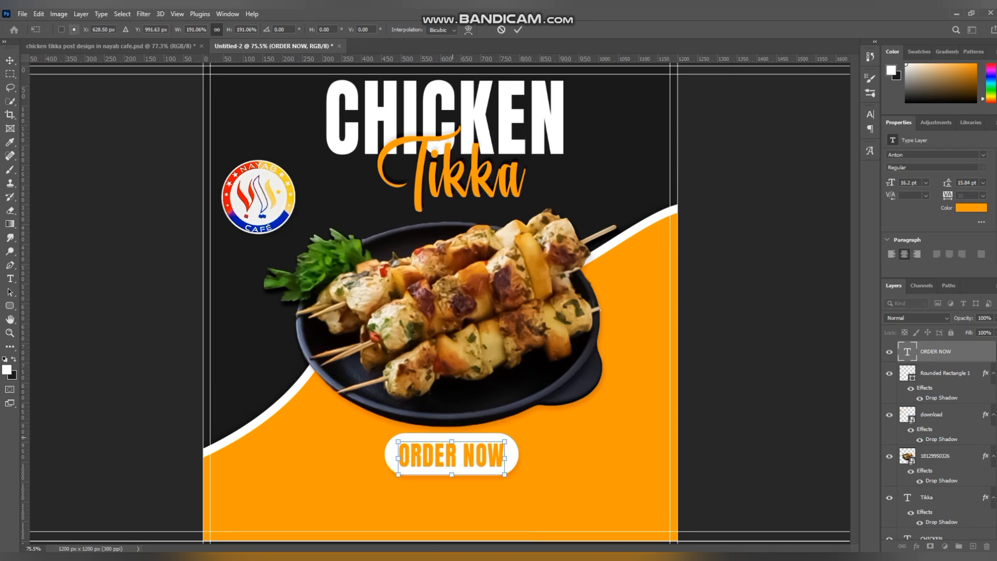
{"action": "key", "text": "Return"}
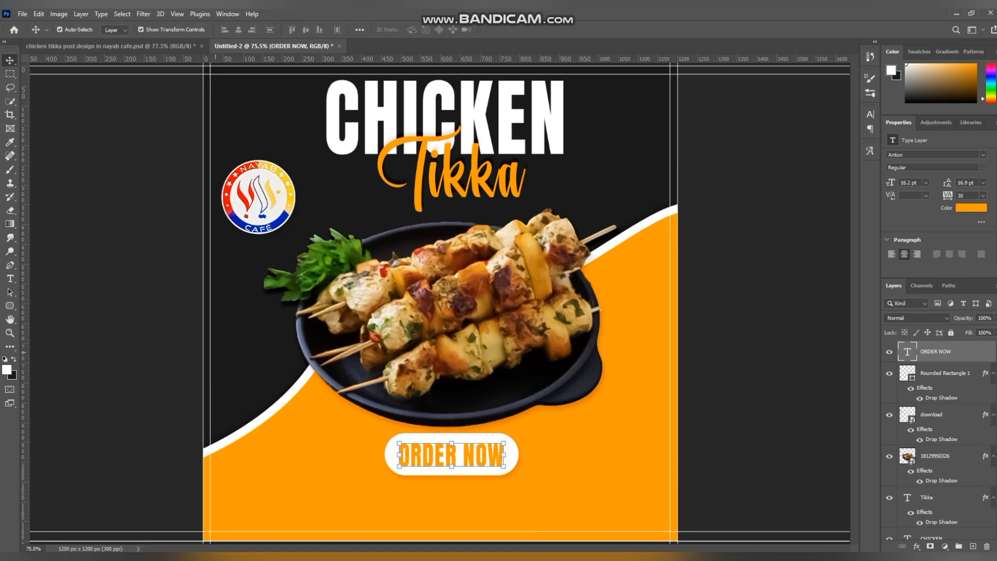
{"action": "left_click", "coordinate": [216, 353]}
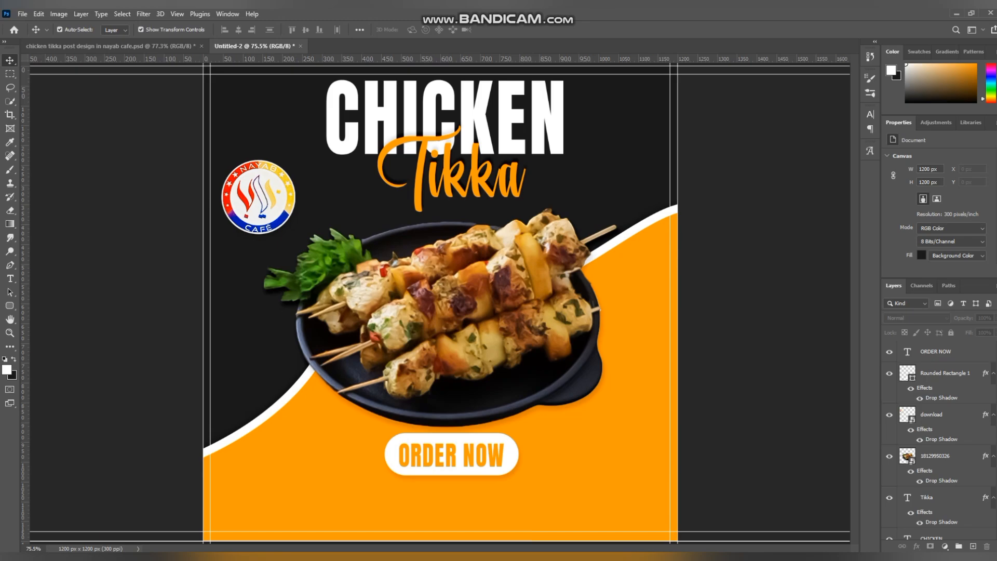
Step: Copy the phone number layer from the chicken tikka source file into the lower-right corner of the post
{"action": "key", "text": "ctrl+Tab"}
{"action": "left_click", "coordinate": [936, 393]}
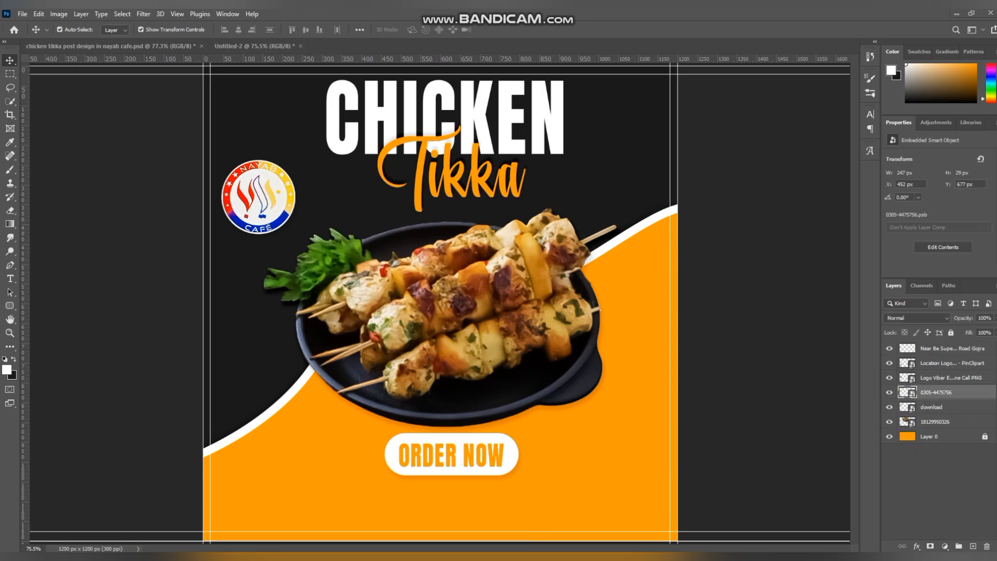
{"action": "left_click_drag", "start_coordinate": [254, 46], "coordinate": [638, 520]}
Step: Copy the telephone call icon layer from the chicken tikka source file into the post
{"action": "left_click", "coordinate": [110, 46]}
{"action": "left_click", "coordinate": [951, 378]}
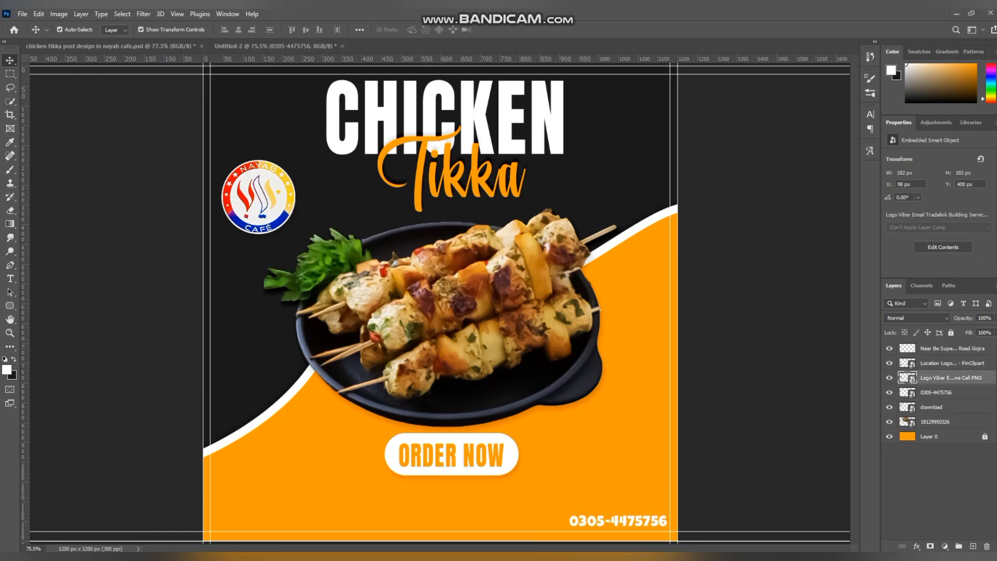
{"action": "left_click_drag", "start_coordinate": [254, 46], "coordinate": [332, 354]}
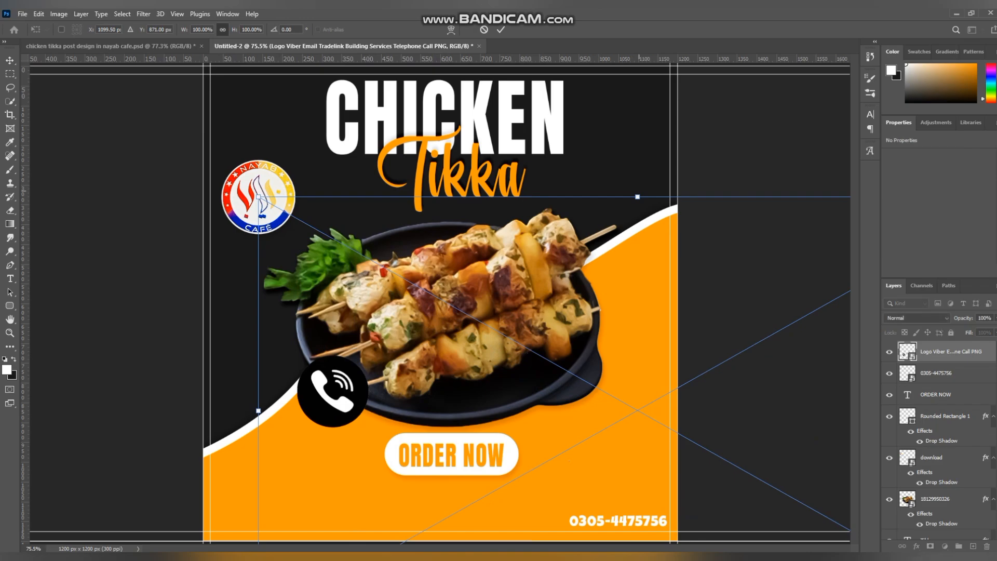
Step: Scale the telephone icon to about 19.95% and align it directly before the phone number
{"action": "left_click_drag", "start_coordinate": [638, 197], "coordinate": [658, 476]}
{"action": "left_click_drag", "start_coordinate": [643, 513], "coordinate": [641, 477]}
{"action": "left_click_drag", "start_coordinate": [775, 449], "coordinate": [734, 495]}
{"action": "left_click_drag", "start_coordinate": [644, 487], "coordinate": [621, 490]}
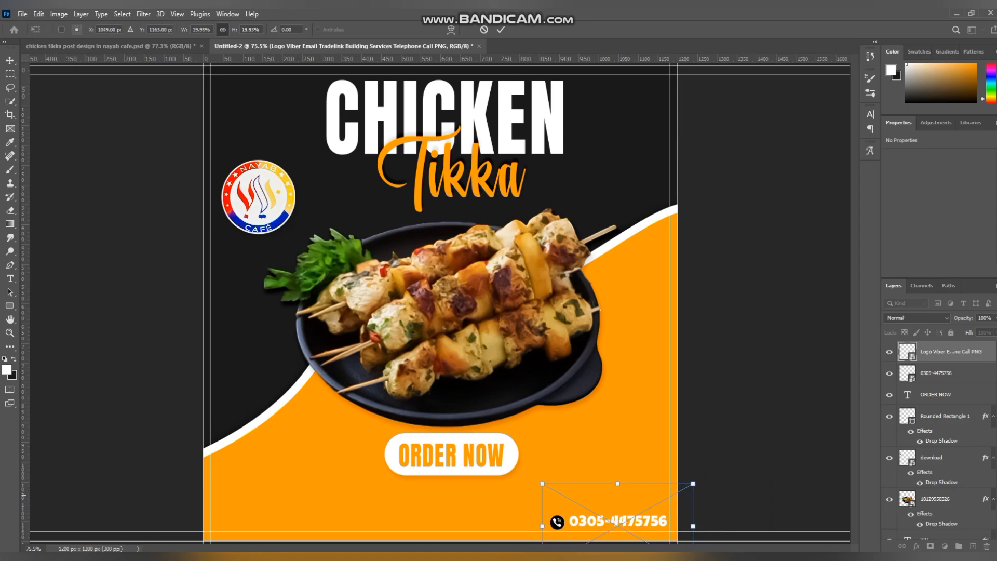
{"action": "key", "text": "Up"}
{"action": "key", "text": "Up"}
{"action": "key", "text": "Up"}
{"action": "key", "text": "Right"}
{"action": "key", "text": "Right"}
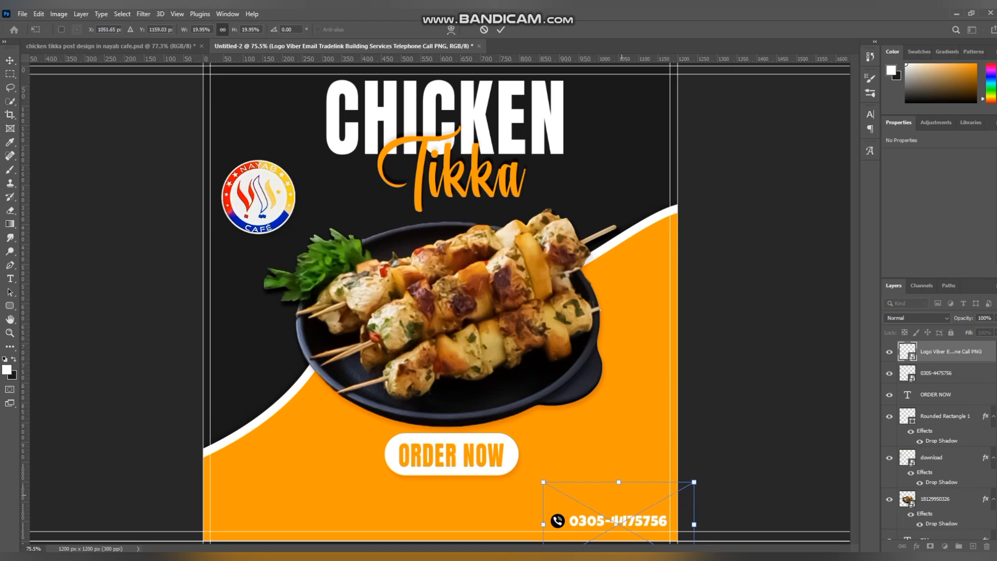
{"action": "key", "text": "Return"}
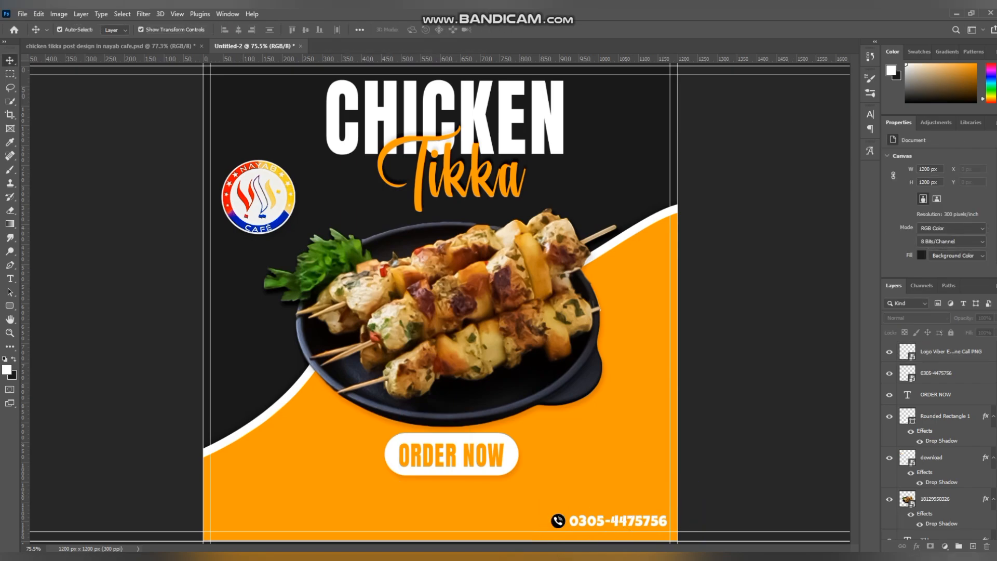
Step: Copy the address text layer from the chicken tikka source file and place it in the lower-left corner of the post
{"action": "left_click", "coordinate": [111, 46]}
{"action": "left_click", "coordinate": [952, 349]}
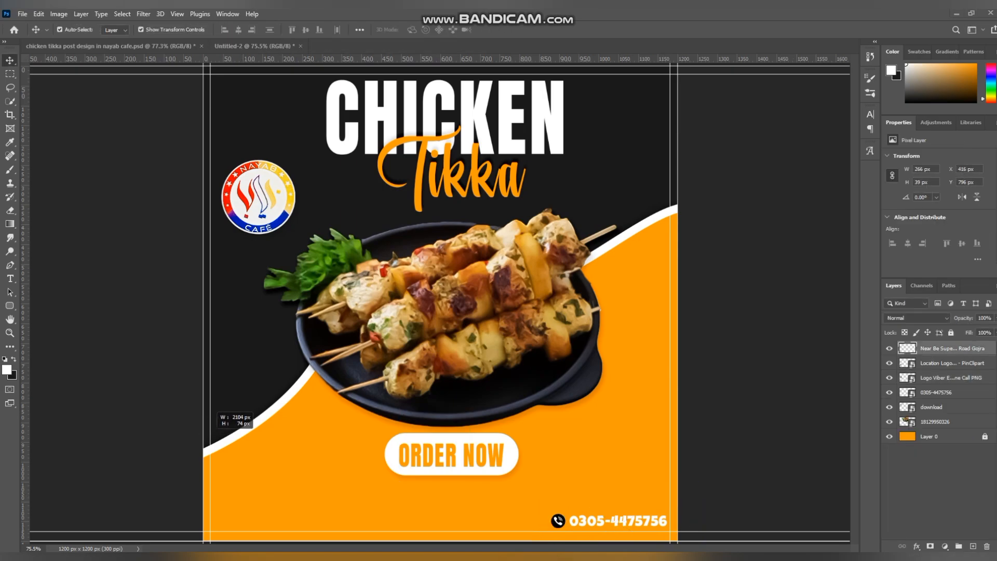
{"action": "left_click", "coordinate": [951, 363], "text": "shift"}
{"action": "left_click", "coordinate": [939, 491]}
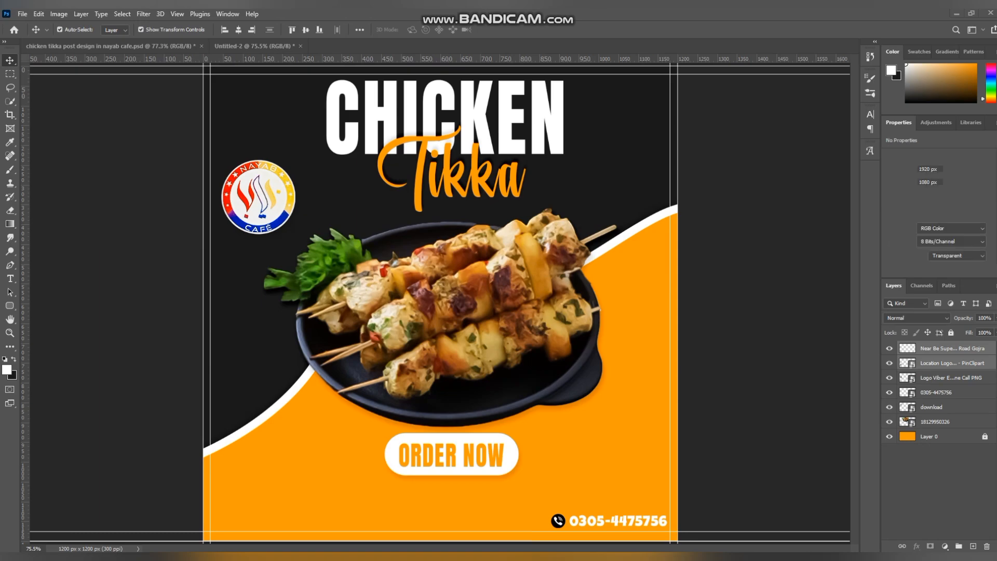
{"action": "left_click", "coordinate": [952, 348]}
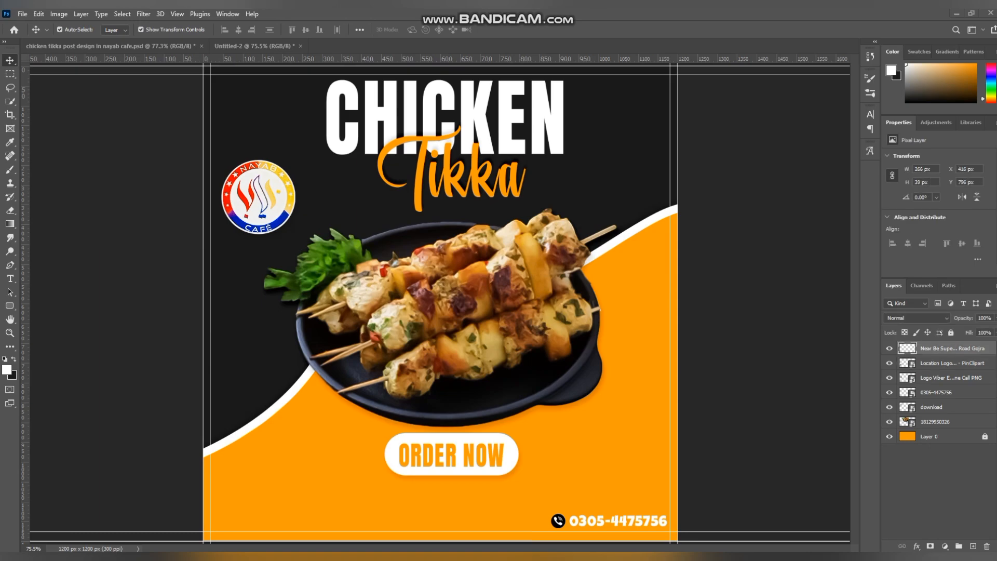
{"action": "left_click_drag", "start_coordinate": [255, 47], "coordinate": [322, 501]}
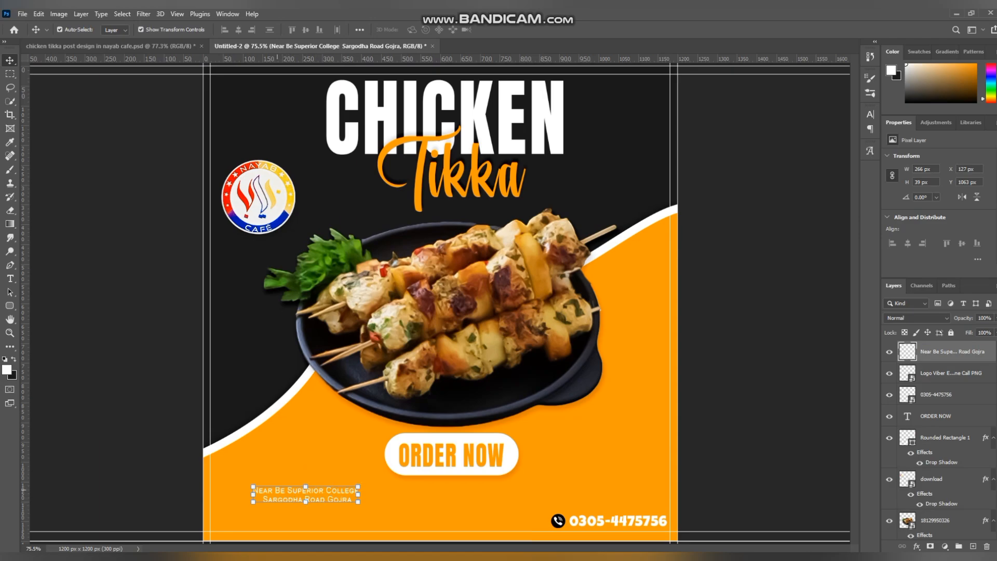
{"action": "key", "text": "ctrl+t"}
{"action": "left_click_drag", "start_coordinate": [283, 490], "coordinate": [276, 516]}
{"action": "key", "text": "Return"}
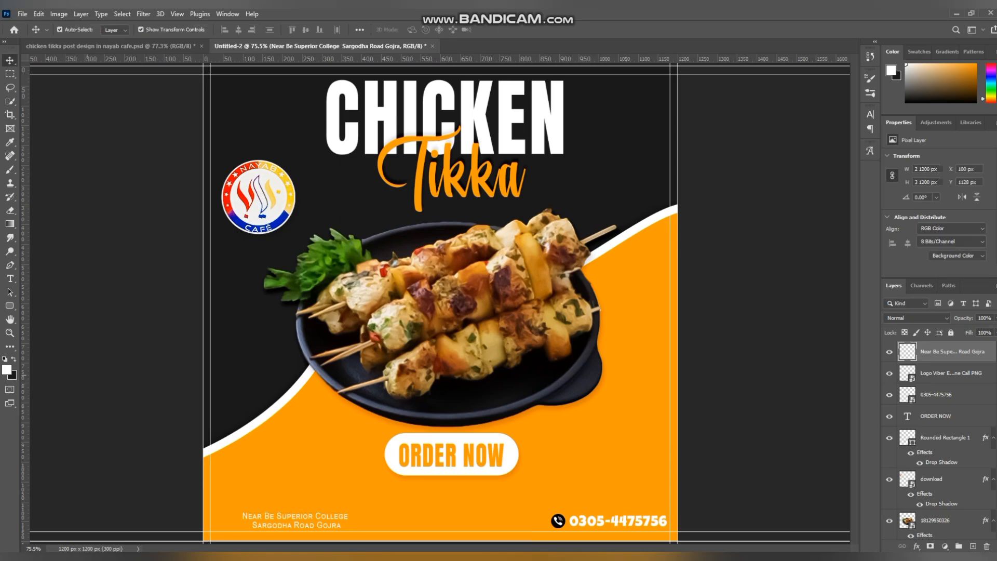
{"action": "left_click", "coordinate": [87, 375]}
Step: Copy the location pin layer from the source file into the post and fit it at small size directly before the address text
{"action": "key", "text": "ctrl+Tab"}
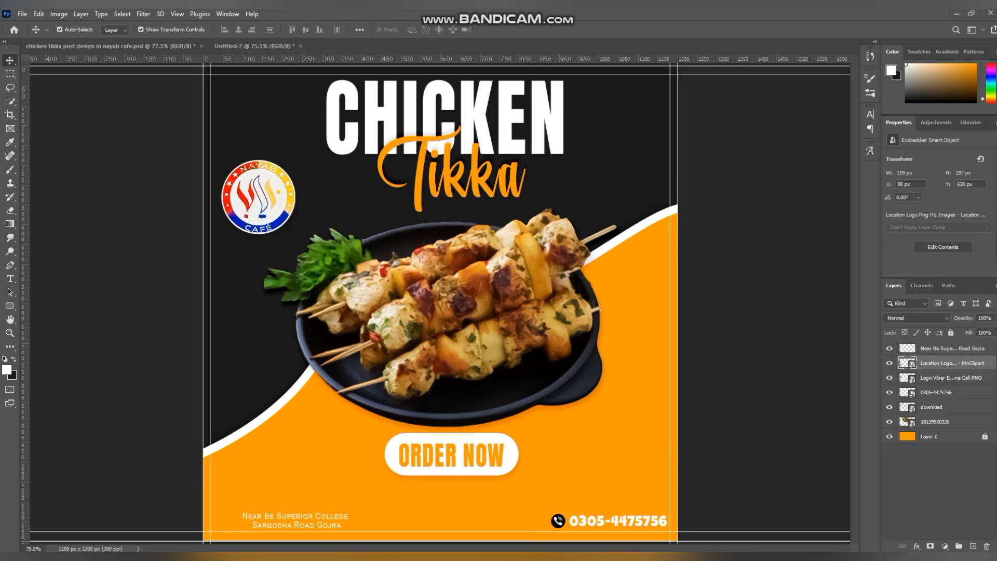
{"action": "left_click_drag", "start_coordinate": [254, 46], "coordinate": [282, 407]}
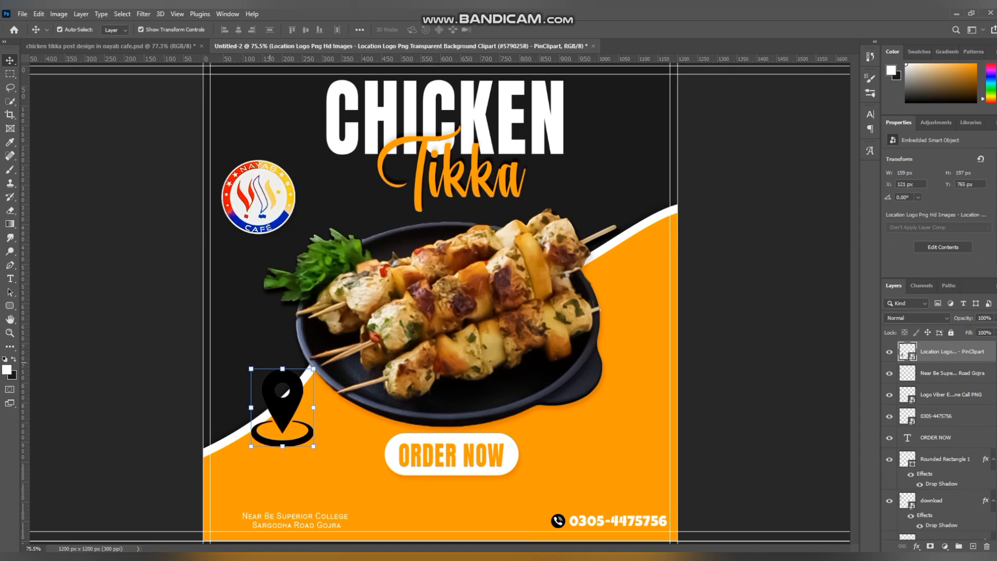
{"action": "left_click_drag", "start_coordinate": [282, 369], "coordinate": [282, 431]}
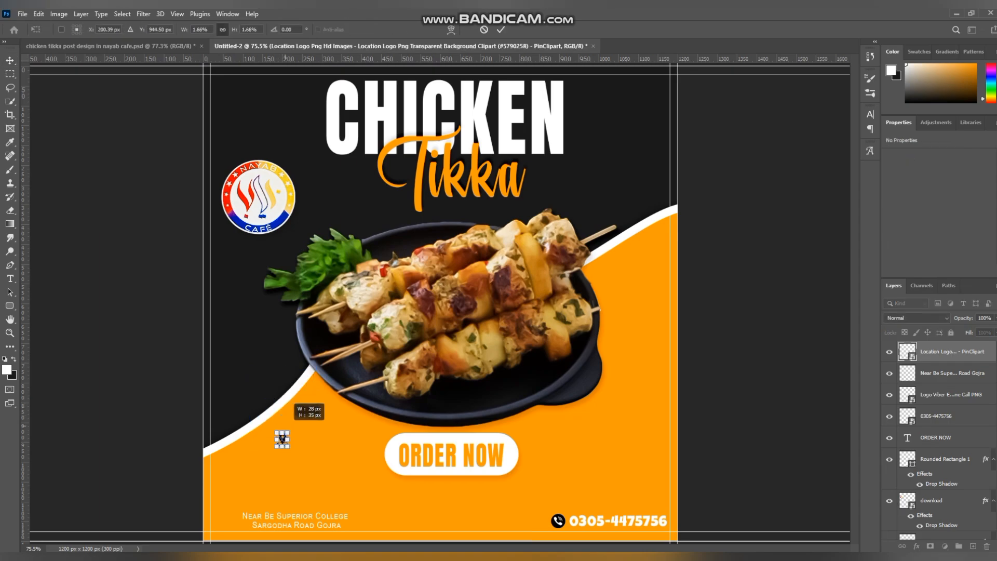
{"action": "key", "text": "Return"}
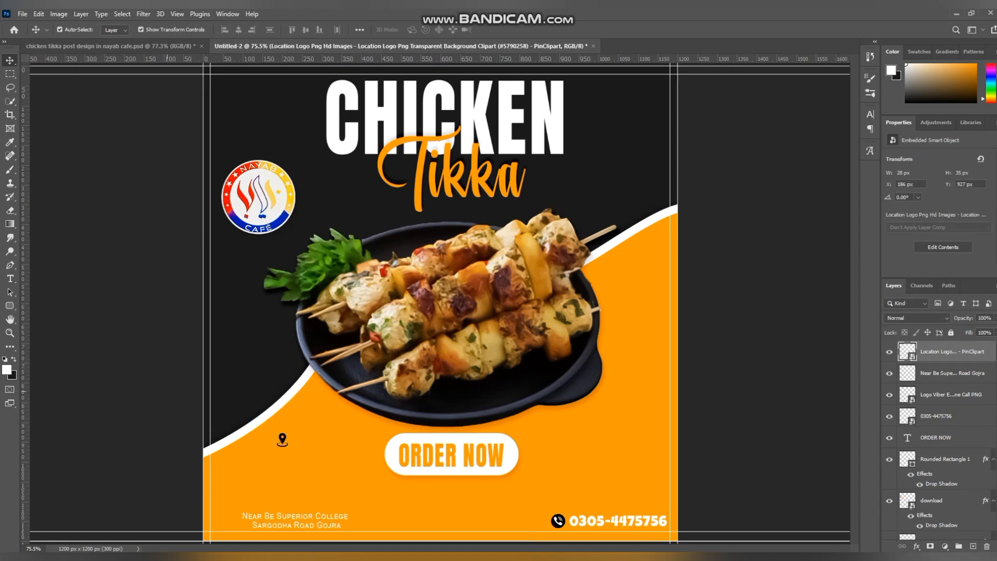
{"action": "left_click_drag", "start_coordinate": [282, 438], "coordinate": [238, 501]}
{"action": "key", "text": "ctrl+t"}
{"action": "key", "text": "Return"}
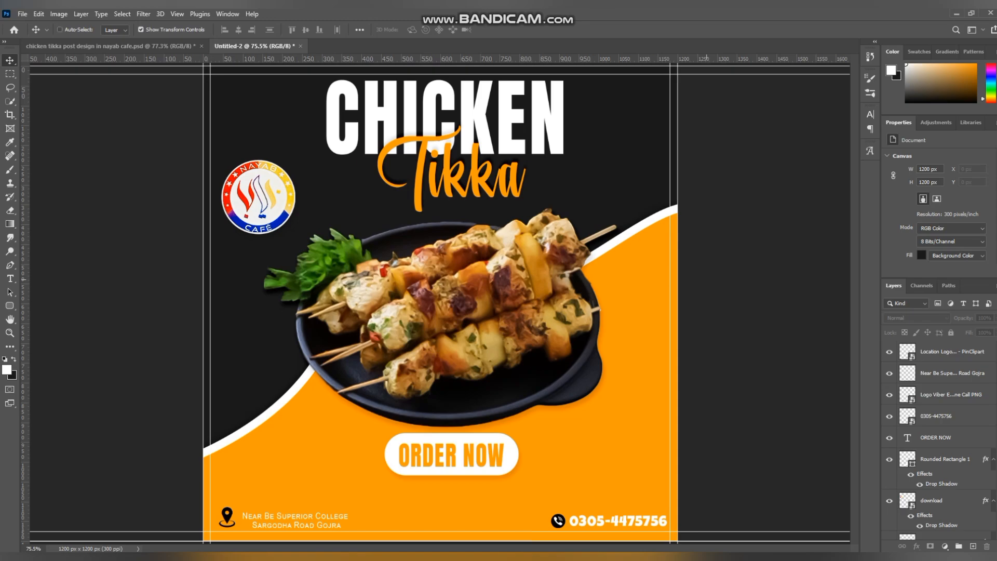
Step: Stamp all visible layers into a new merged layer at the top of the layer stack
{"action": "key", "text": "alt+e"}
{"action": "key", "text": "Escape"}
{"action": "key", "text": "ctrl+alt+shift+e"}
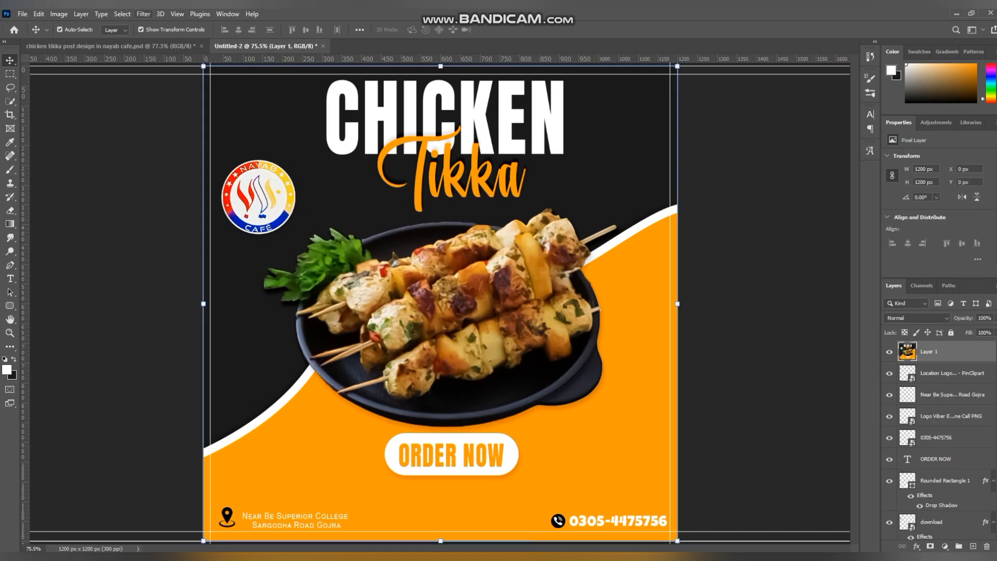
Step: Open the Camera Raw Filter on the merged layer and raise the color noise reduction slightly
{"action": "left_click", "coordinate": [143, 14]}
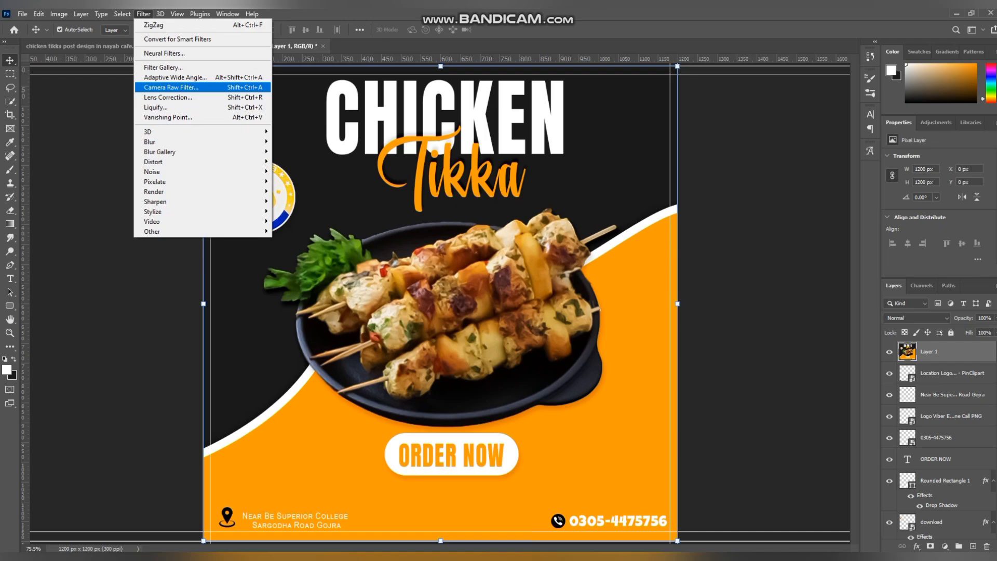
{"action": "left_click", "coordinate": [171, 87]}
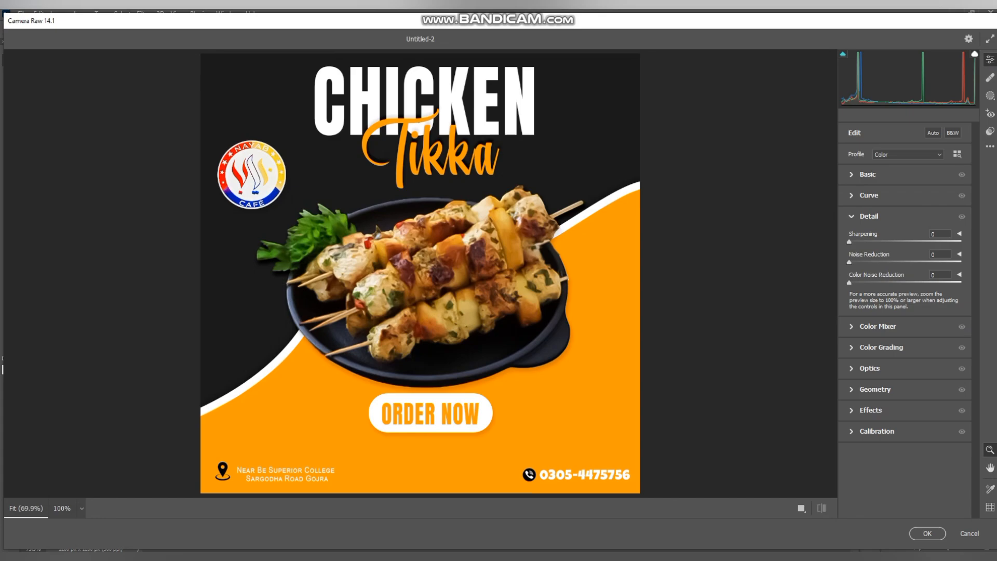
{"action": "left_click_drag", "start_coordinate": [849, 282], "coordinate": [857, 283]}
Step: In the basic adjustments, set Contrast +10, Highlights -10, Shadows +16, Whites -17, Texture +13 and Clarity +22, and raise Vibrance slightly
{"action": "left_click", "coordinate": [867, 175]}
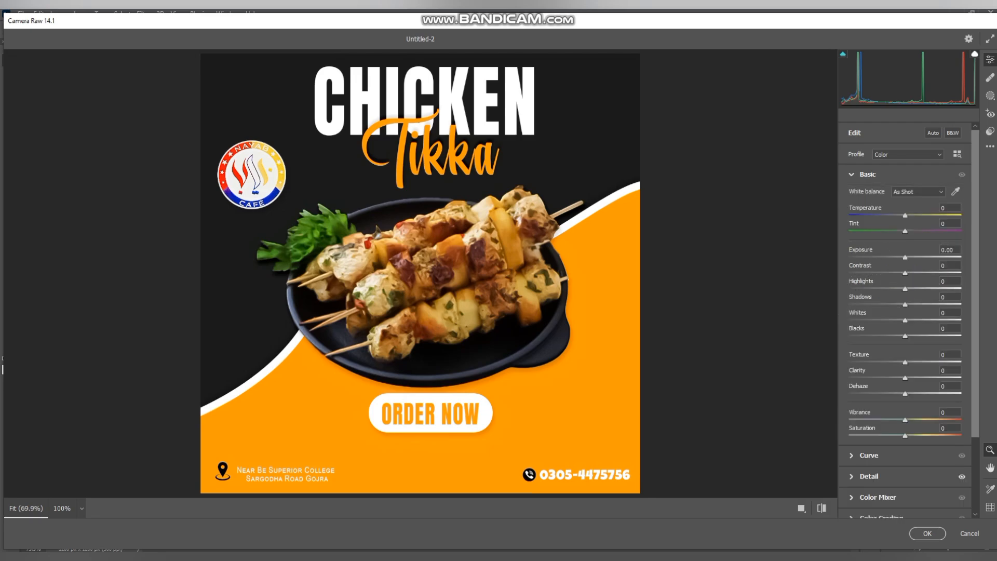
{"action": "left_click_drag", "start_coordinate": [905, 273], "coordinate": [896, 320]}
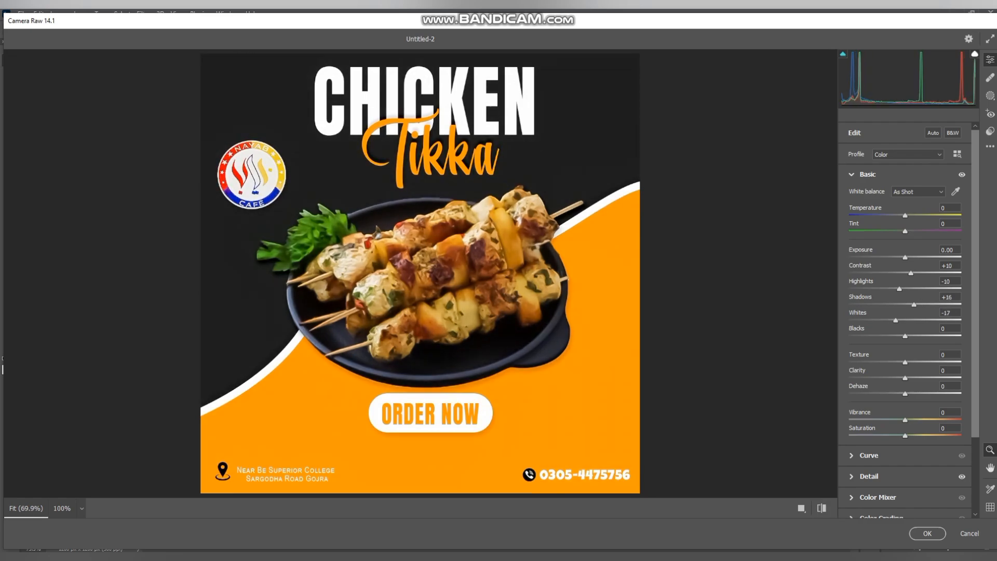
{"action": "left_click_drag", "start_coordinate": [905, 363], "coordinate": [918, 377]}
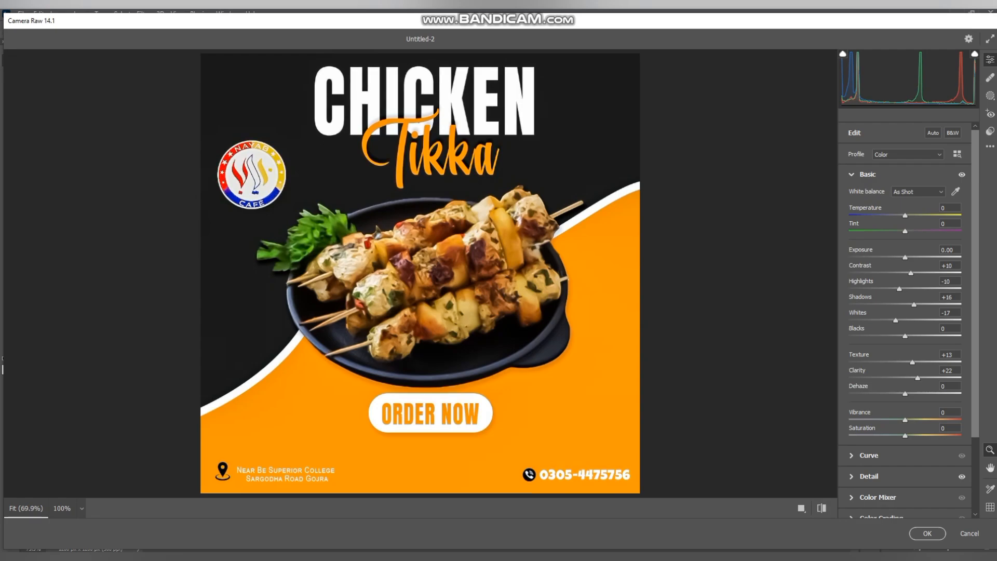
{"action": "left_click_drag", "start_coordinate": [905, 419], "coordinate": [908, 419]}
Step: Add a midpoint to the tone curve at input 130, output 140, and apply the Camera Raw adjustments
{"action": "left_click", "coordinate": [868, 456]}
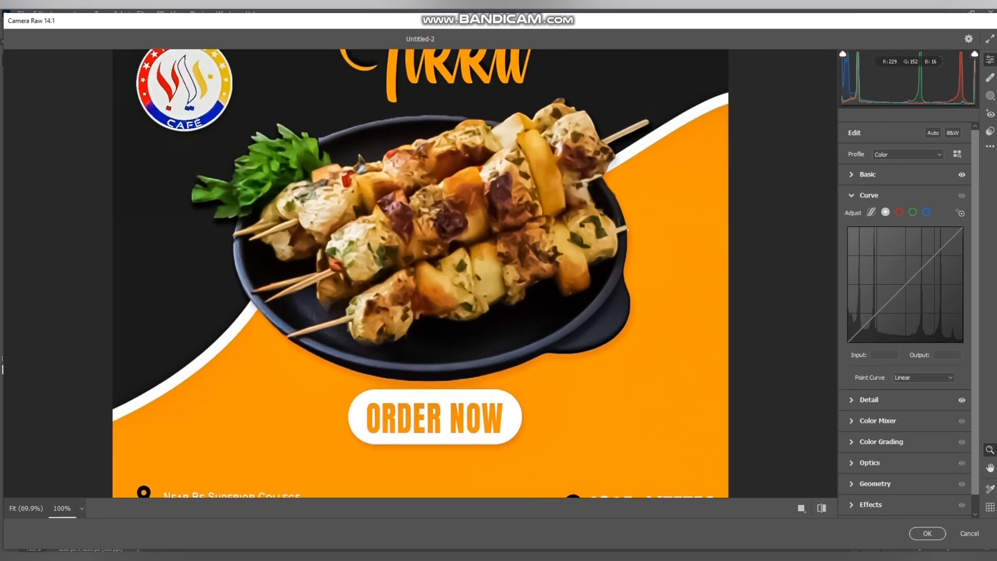
{"action": "left_click", "coordinate": [553, 312]}
{"action": "scroll", "coordinate": [553, 313], "scroll_direction": "down", "scroll_amount": 3}
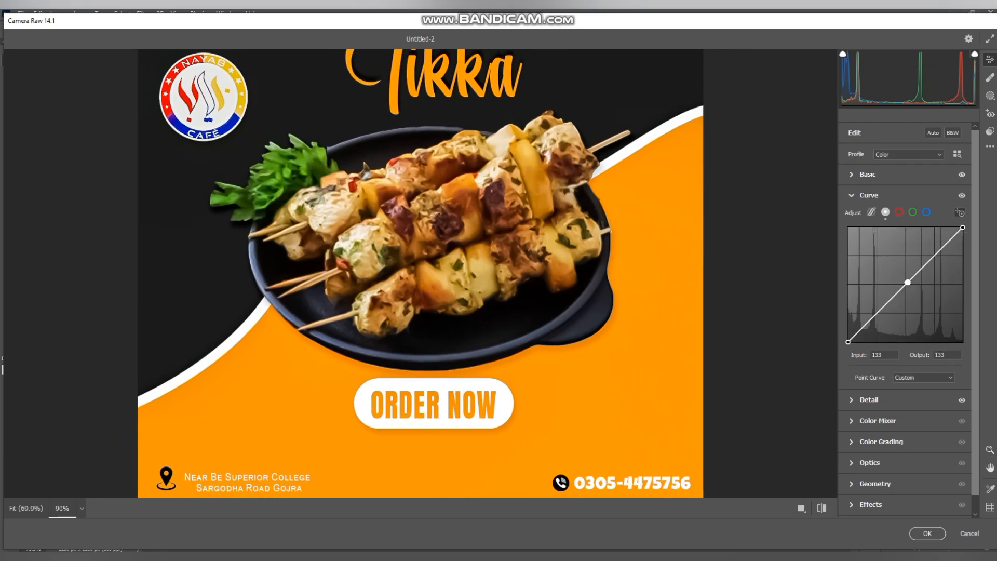
{"action": "left_click_drag", "start_coordinate": [908, 281], "coordinate": [906, 279]}
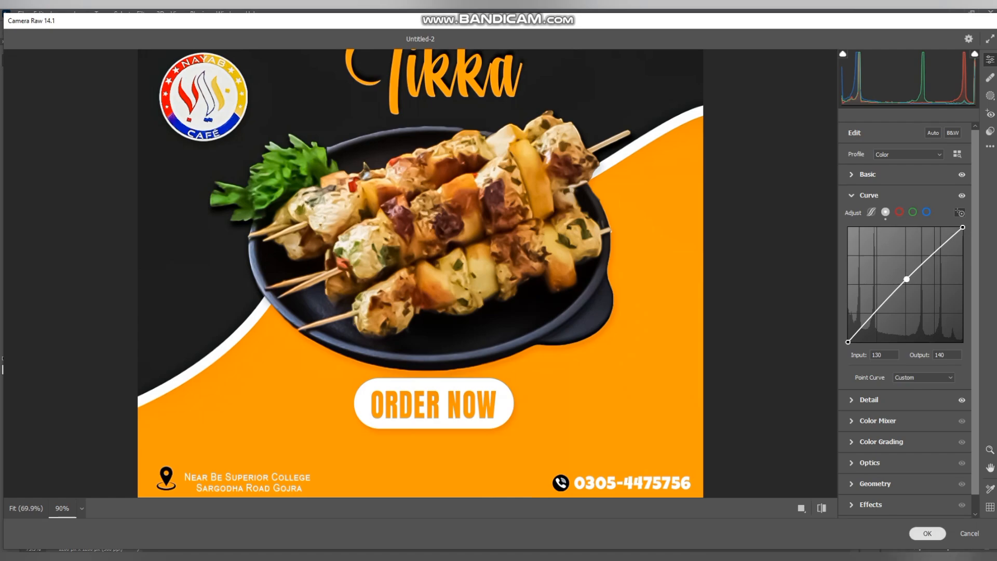
{"action": "key", "text": "Return"}
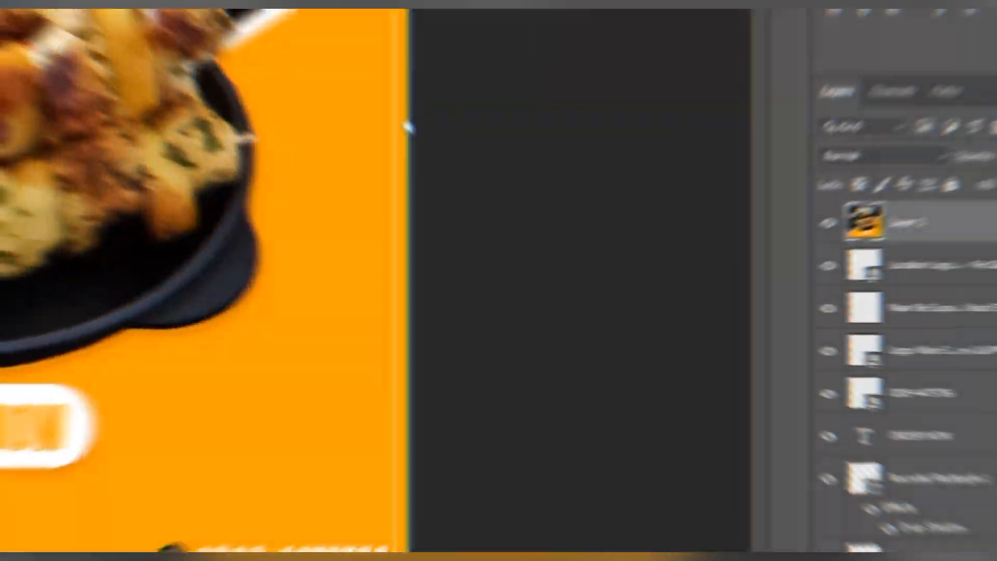